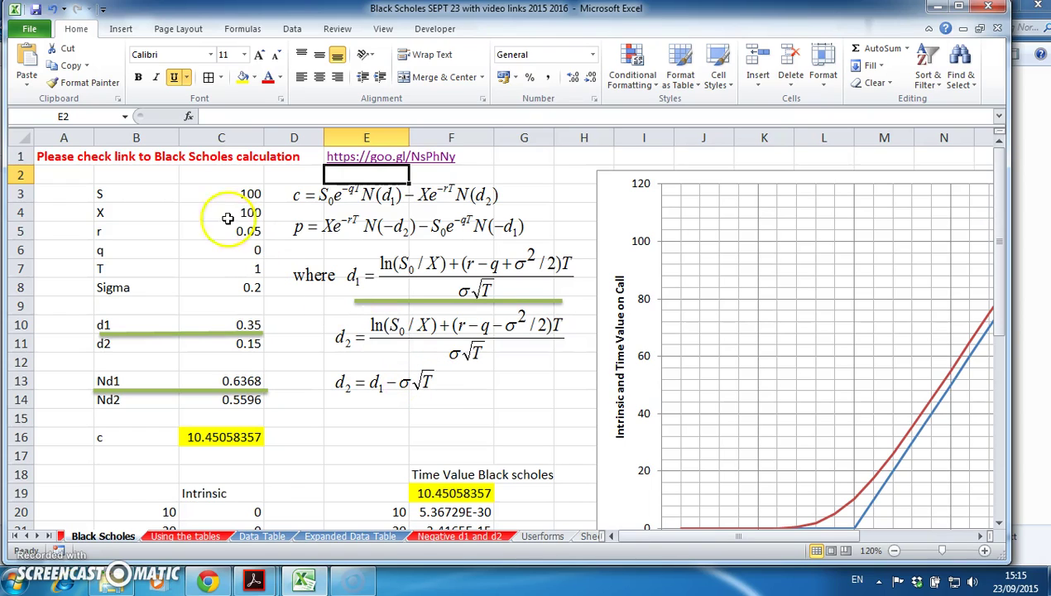
Review the Black Scholes input labels S, X, r, q, T and Sigma in cells B3 to B8
{"action": "left_click", "coordinate": [532, 180]}
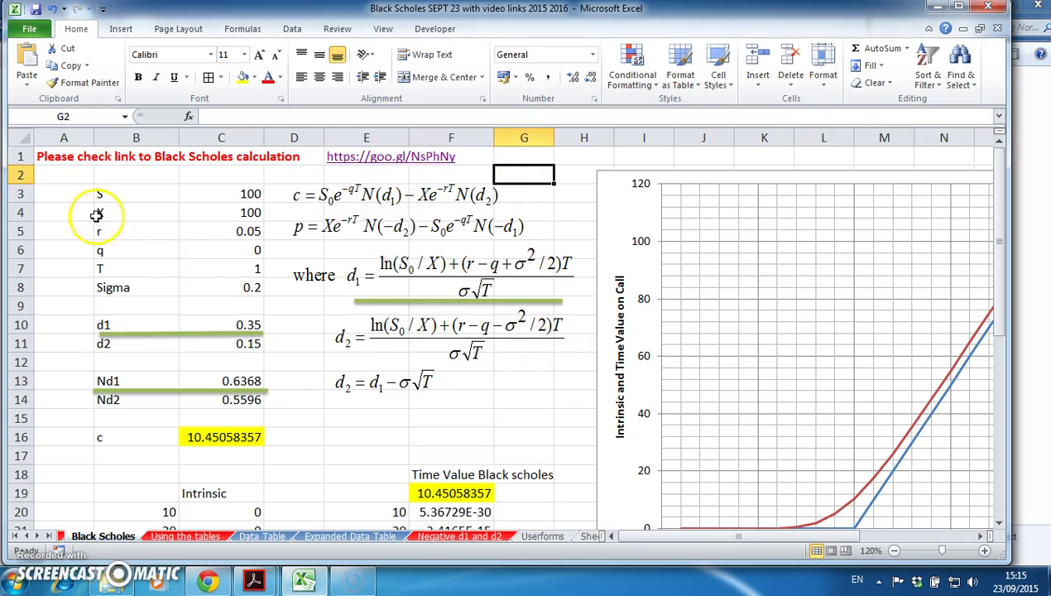
{"action": "left_click", "coordinate": [113, 189]}
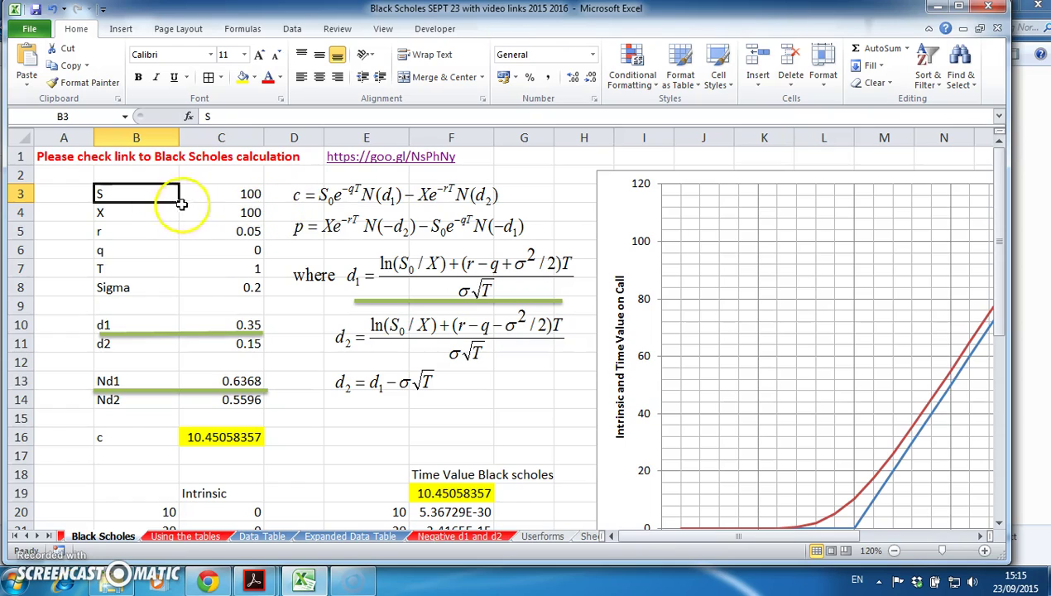
{"action": "left_click", "coordinate": [133, 212]}
{"action": "left_click", "coordinate": [137, 192]}
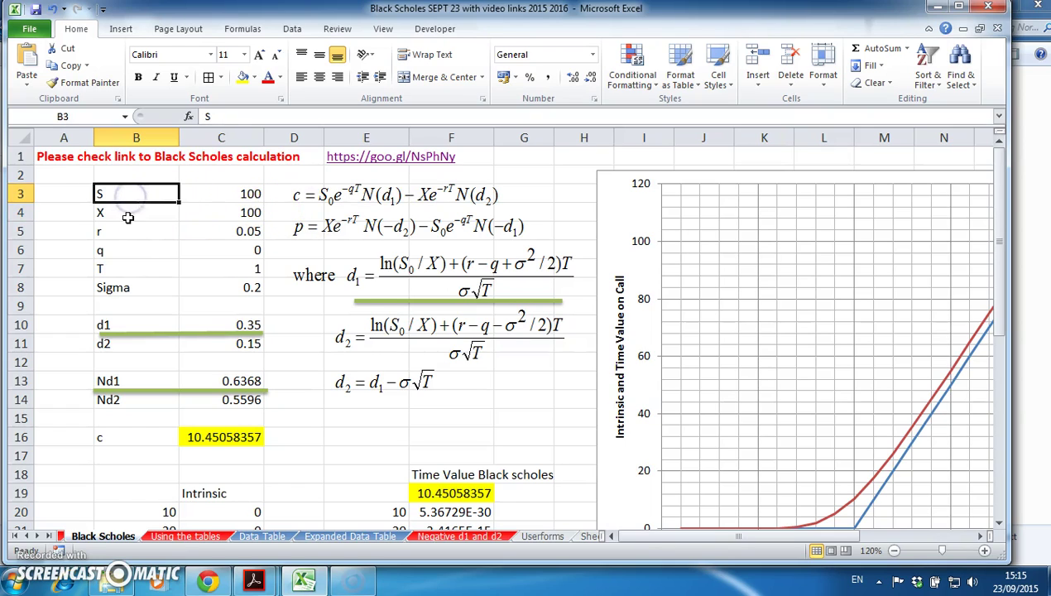
{"action": "left_click", "coordinate": [126, 199]}
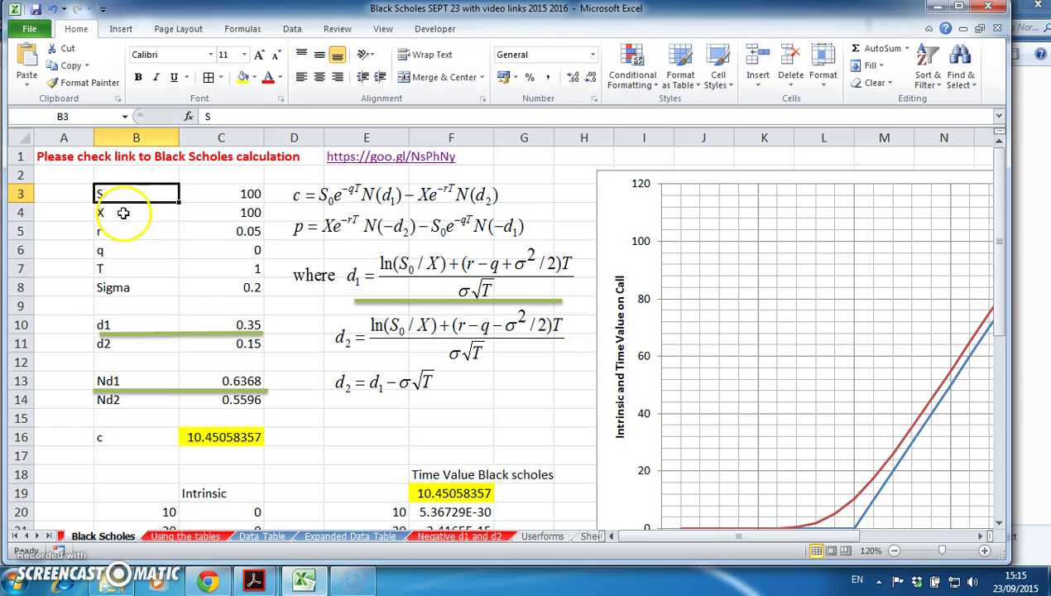
{"action": "left_click", "coordinate": [126, 211]}
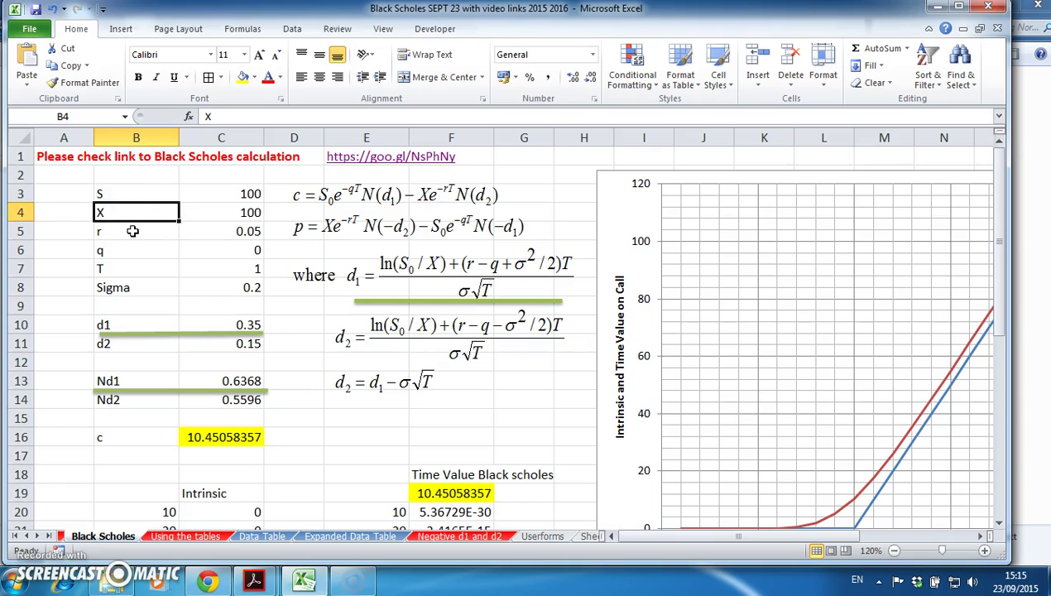
{"action": "left_click", "coordinate": [133, 231]}
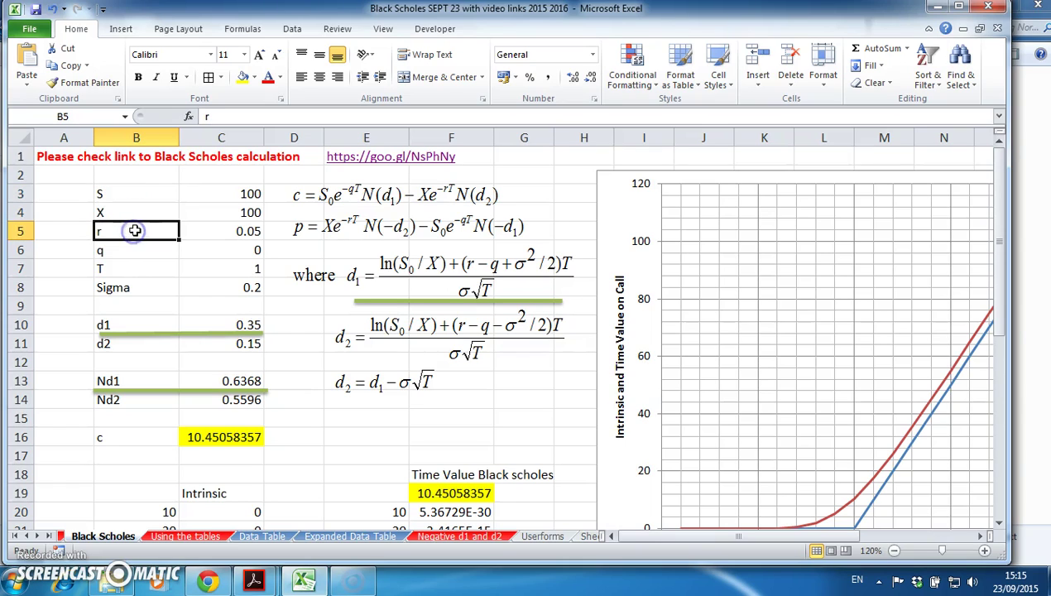
{"action": "left_click", "coordinate": [134, 248]}
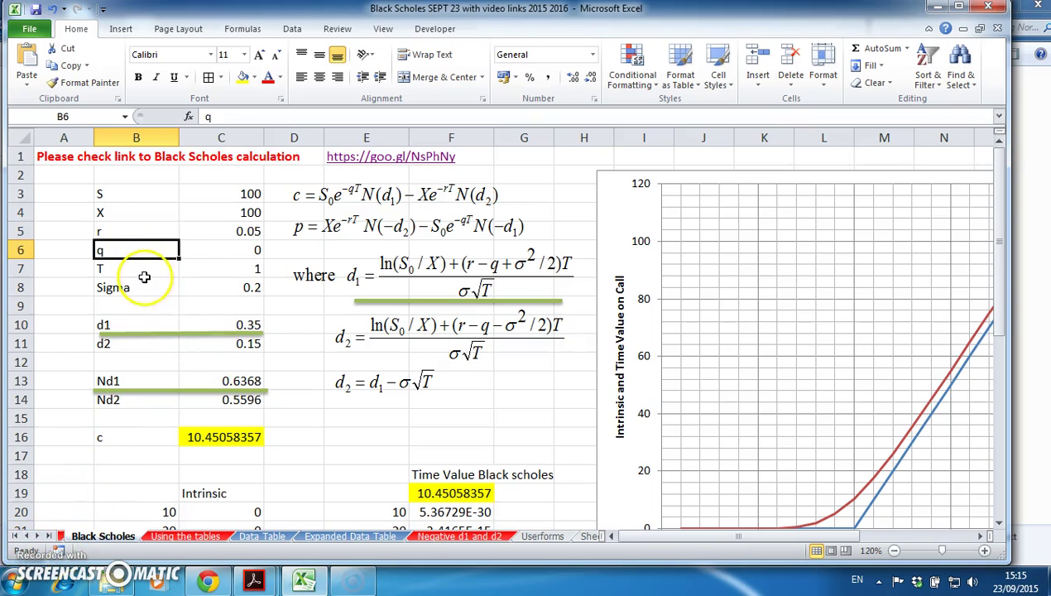
{"action": "left_click", "coordinate": [145, 271]}
{"action": "left_click", "coordinate": [144, 287]}
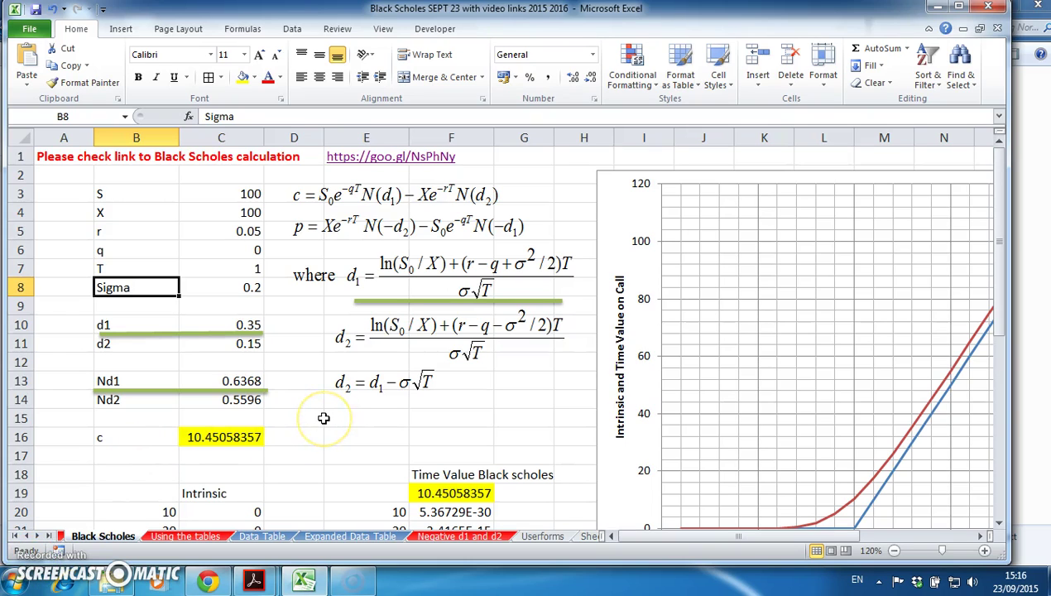
Copy the entire Black Scholes sheet into Sheet1 of a new blank workbook
{"action": "left_click", "coordinate": [29, 138]}
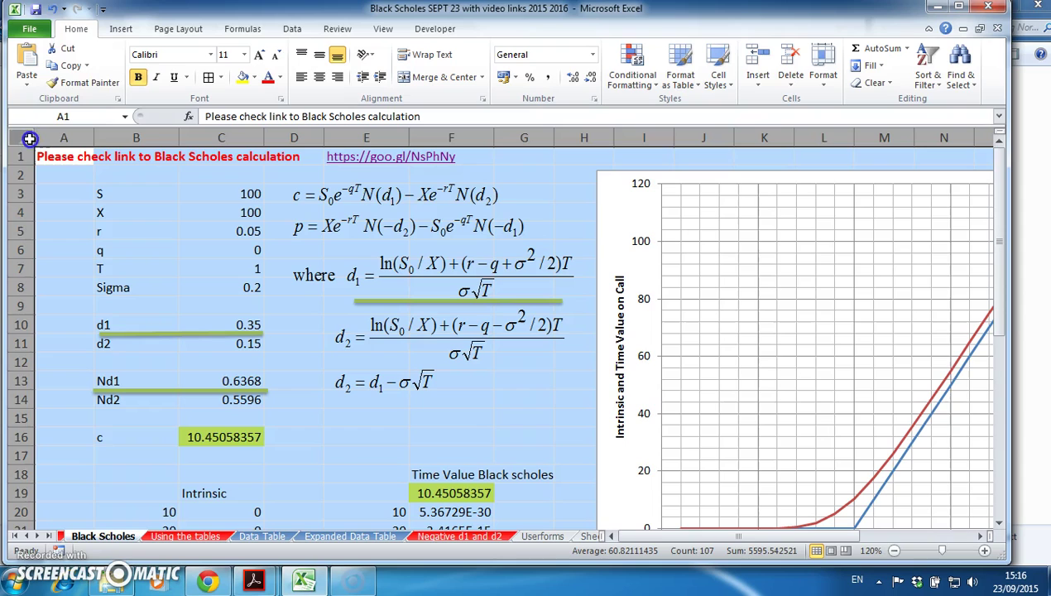
{"action": "left_click", "coordinate": [71, 68]}
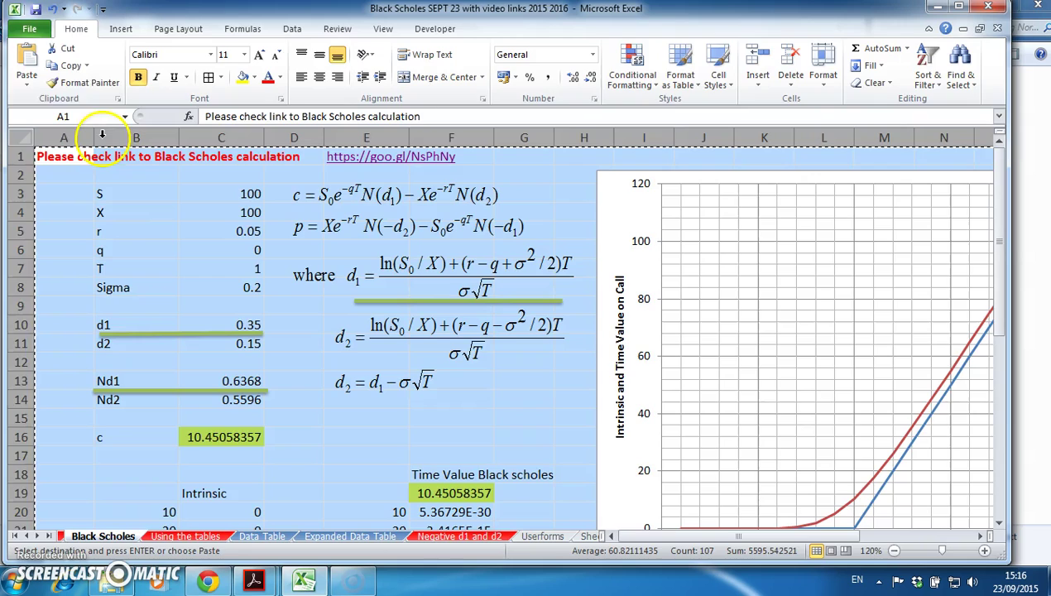
{"action": "left_click", "coordinate": [25, 36]}
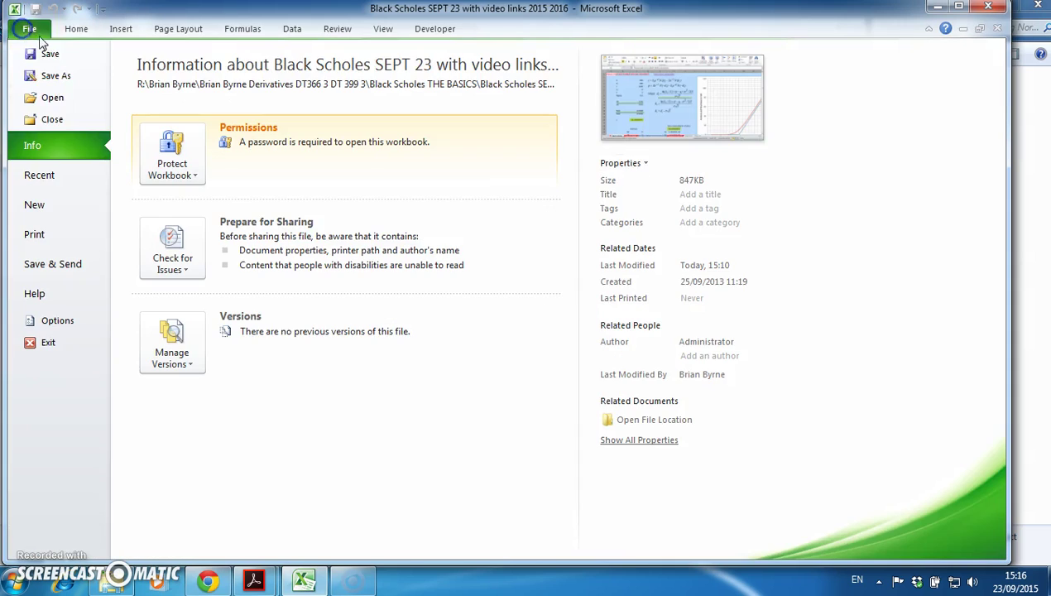
{"action": "left_click", "coordinate": [70, 214]}
{"action": "double_click", "coordinate": [170, 153]}
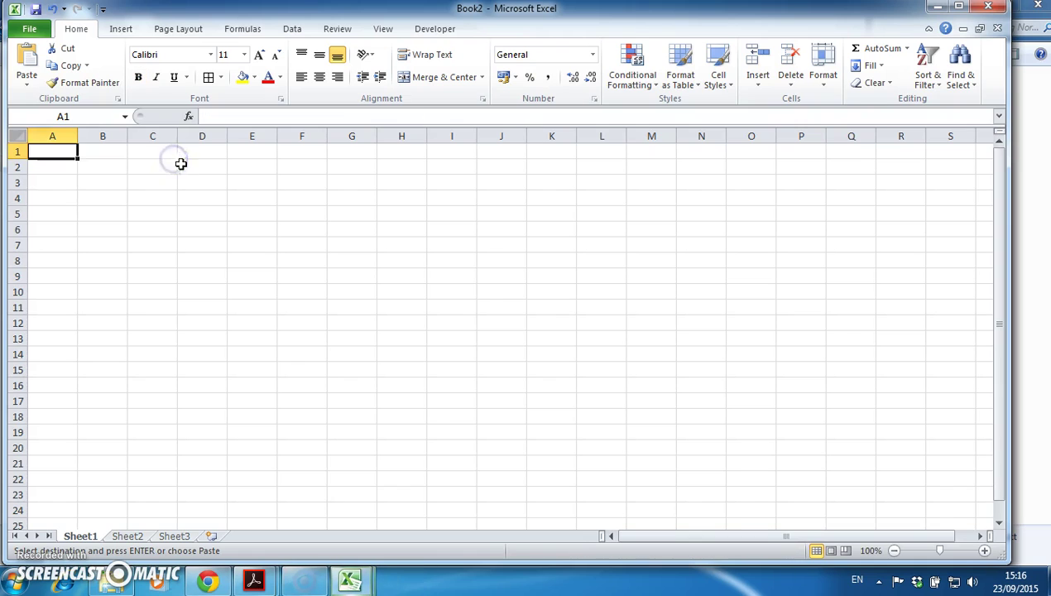
{"action": "left_click", "coordinate": [27, 65]}
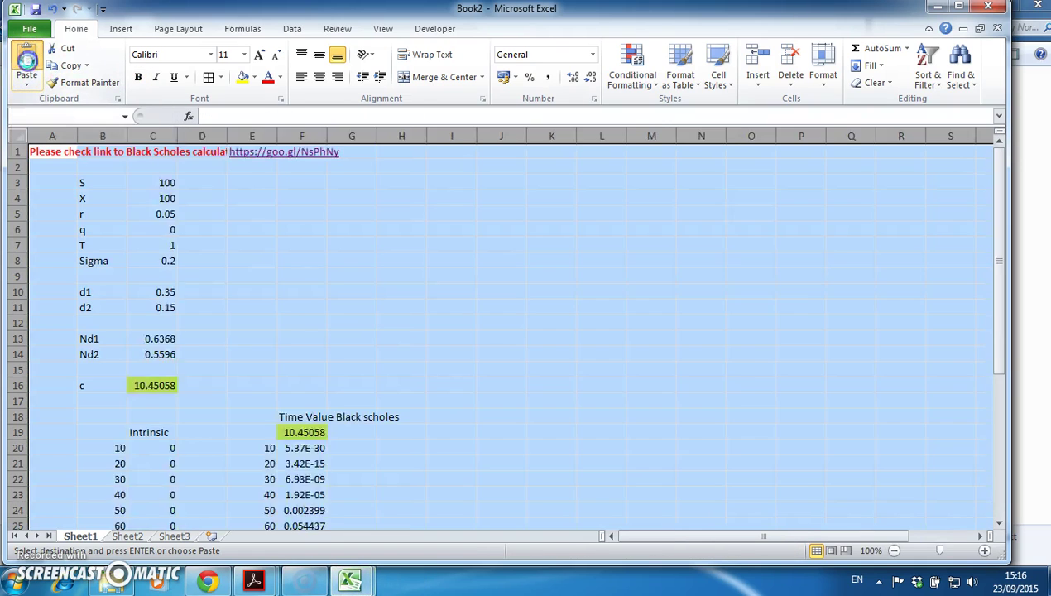
Delete the pasted chart and clear the intrinsic and time value tables in B18:G40
{"action": "left_click", "coordinate": [513, 235]}
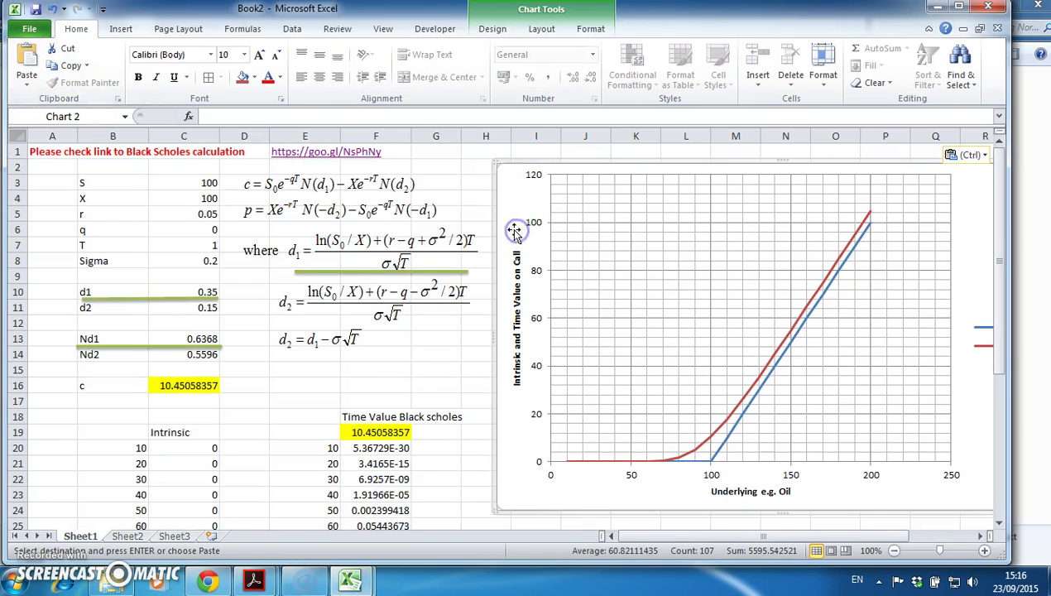
{"action": "key", "text": "Delete"}
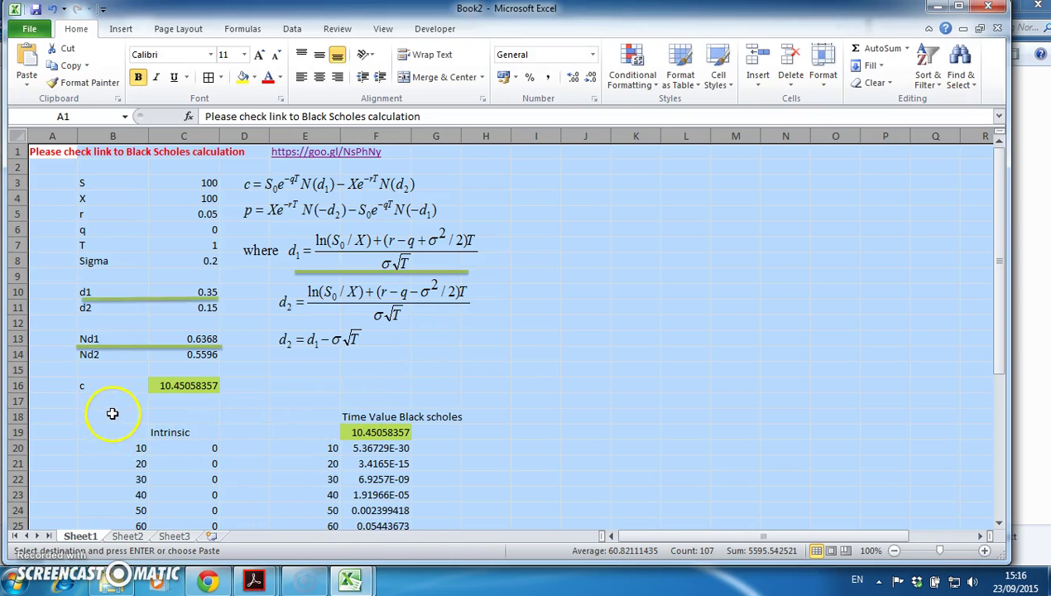
{"action": "left_click_drag", "start_coordinate": [112, 412], "coordinate": [447, 503]}
{"action": "key", "text": "Delete"}
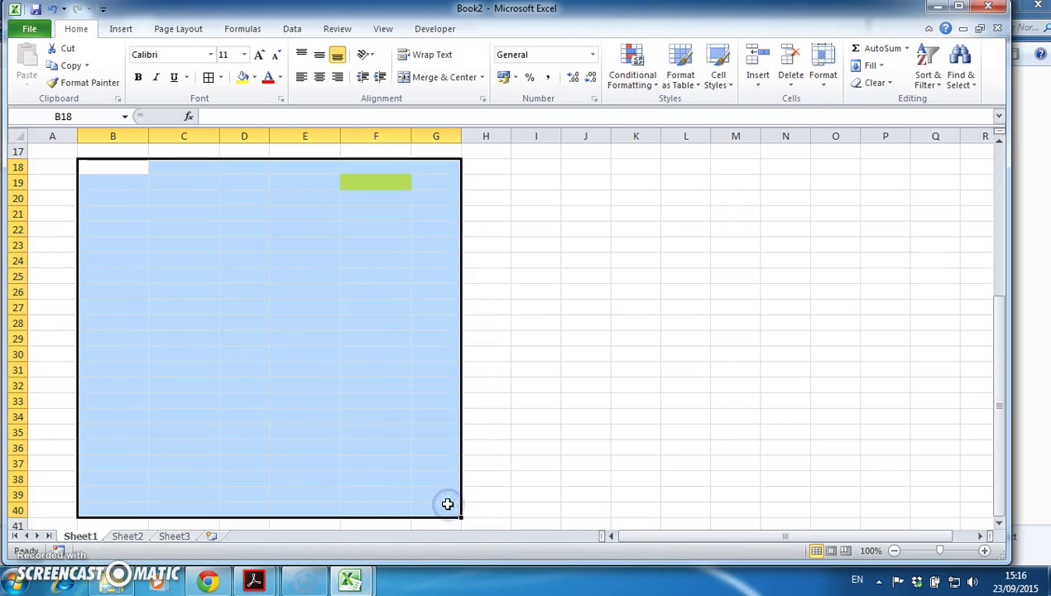
{"action": "scroll", "coordinate": [460, 429], "scroll_direction": "up", "scroll_amount": 6}
{"action": "left_click", "coordinate": [384, 433]}
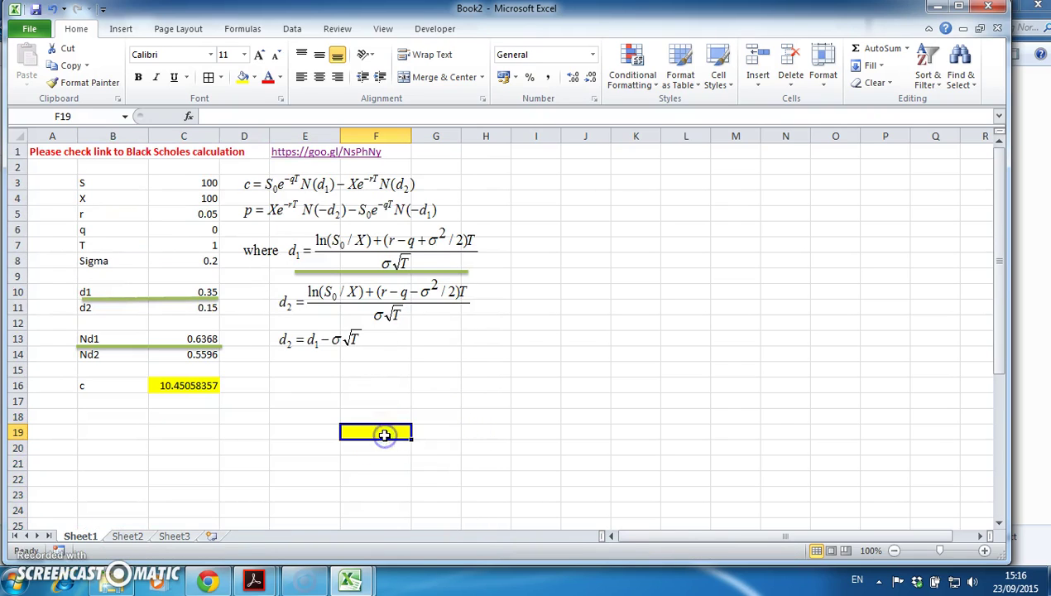
Copy the call price in C16 and paste it into C18 as values only
{"action": "left_click", "coordinate": [189, 385]}
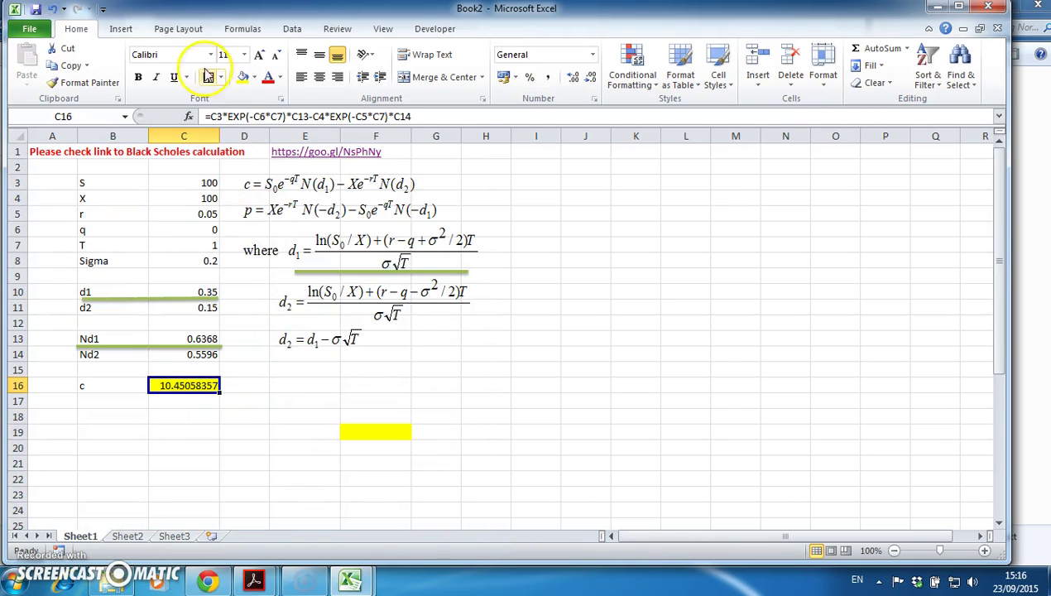
{"action": "left_click", "coordinate": [55, 73]}
{"action": "left_click", "coordinate": [186, 417]}
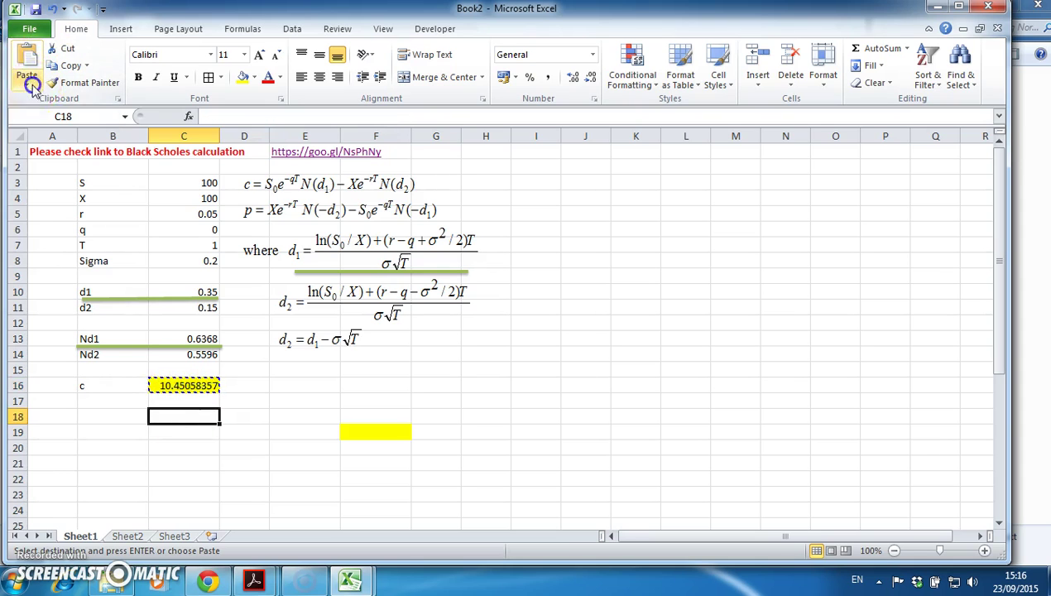
{"action": "left_click", "coordinate": [29, 83]}
{"action": "left_click", "coordinate": [58, 252]}
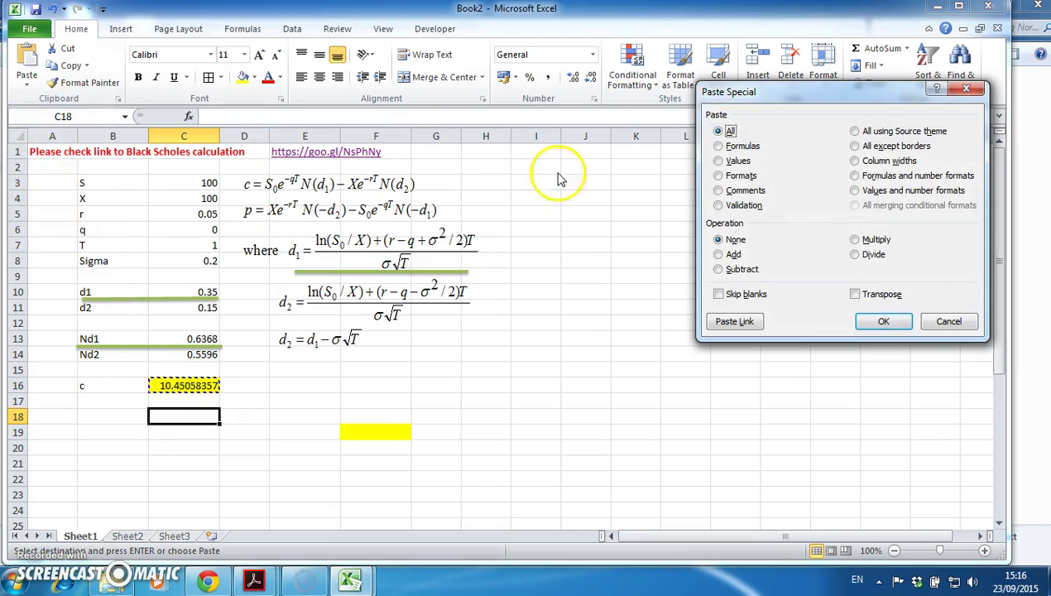
{"action": "left_click", "coordinate": [719, 161]}
{"action": "left_click", "coordinate": [884, 321]}
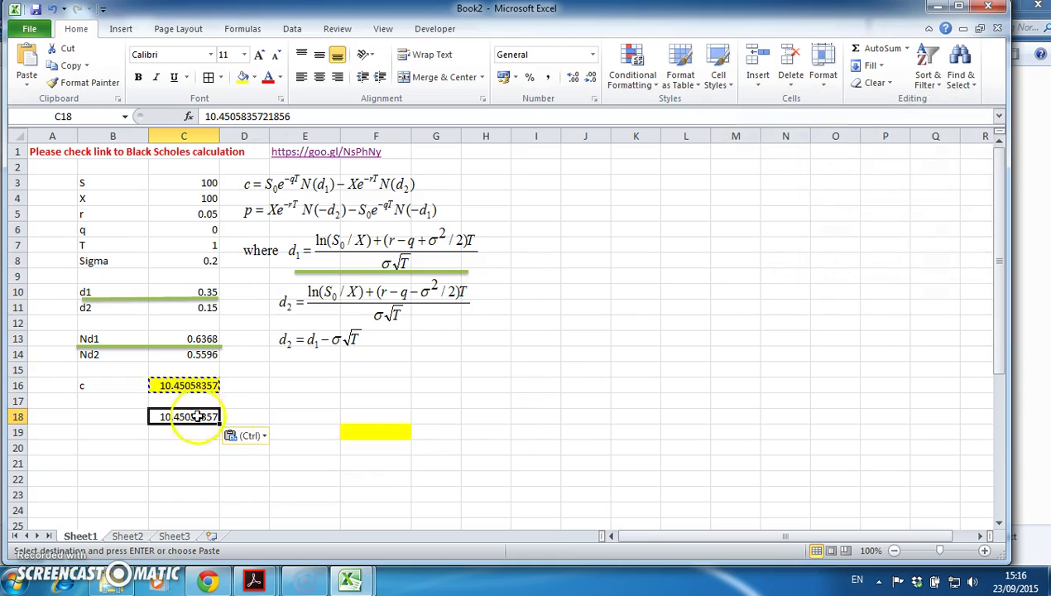
{"action": "double_click", "coordinate": [178, 416]}
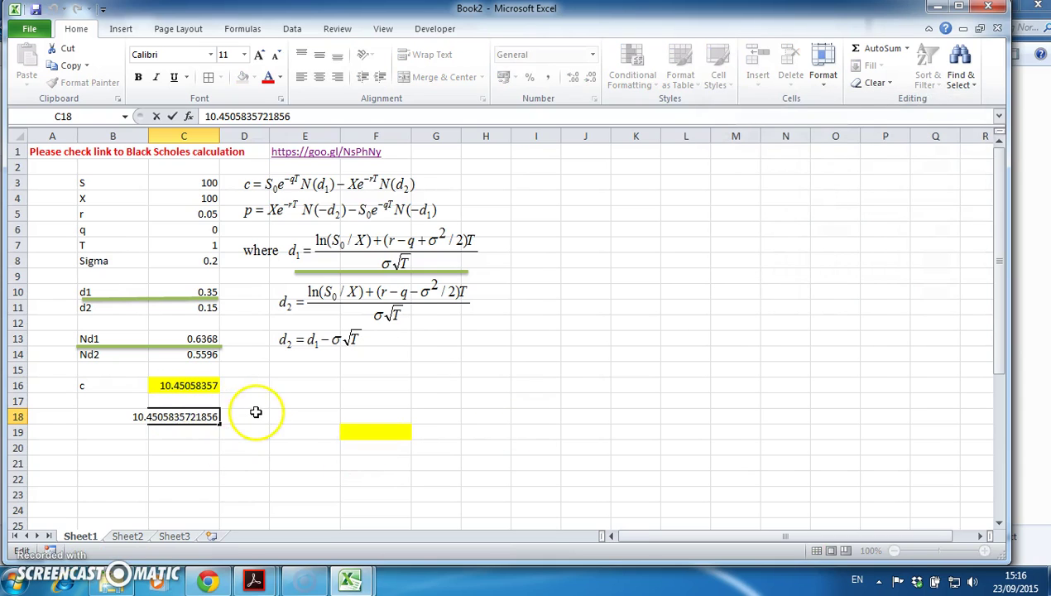
{"action": "key", "text": "Return"}
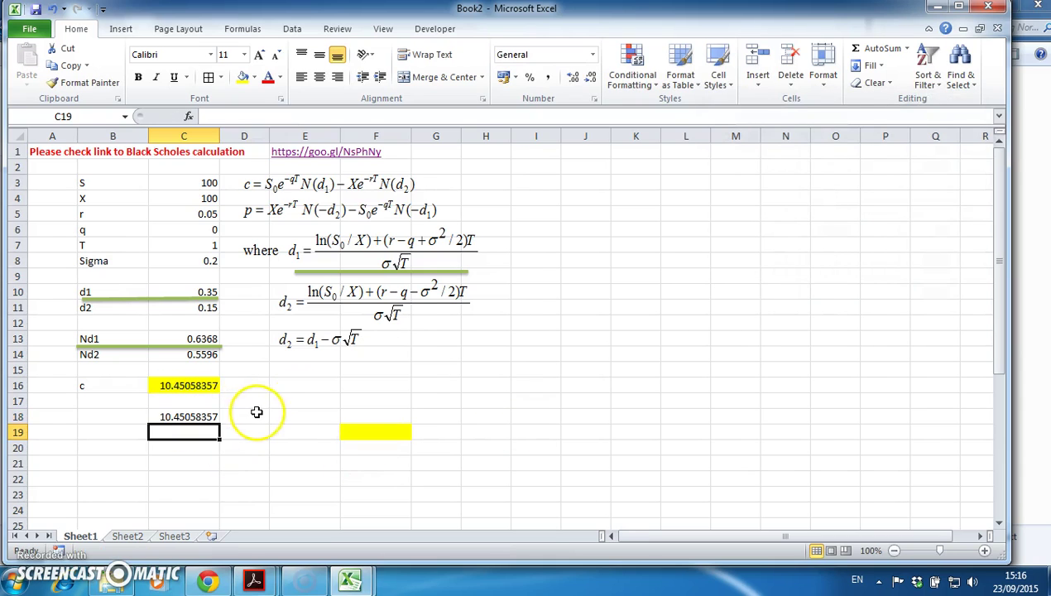
Clear the d1, d2, Nd1 and Nd2 formulas from cells C10, C11, C13 and C14
{"action": "left_click", "coordinate": [199, 291]}
{"action": "key", "text": "Delete"}
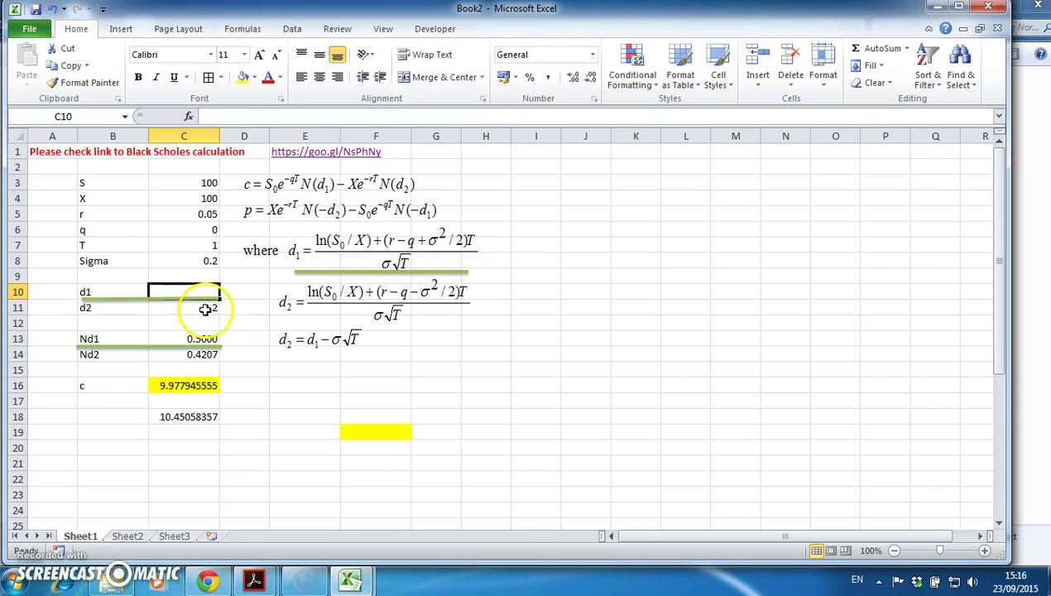
{"action": "left_click", "coordinate": [206, 308]}
{"action": "key", "text": "Delete"}
{"action": "left_click", "coordinate": [200, 338]}
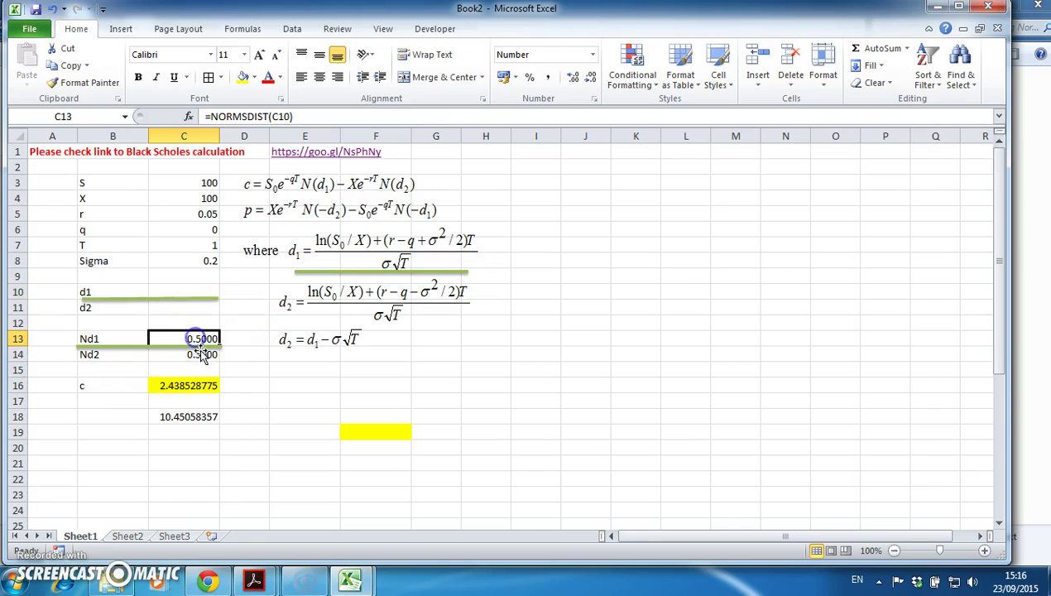
{"action": "key", "text": "Delete"}
{"action": "left_click", "coordinate": [201, 354]}
{"action": "key", "text": "Delete"}
{"action": "left_click", "coordinate": [292, 390]}
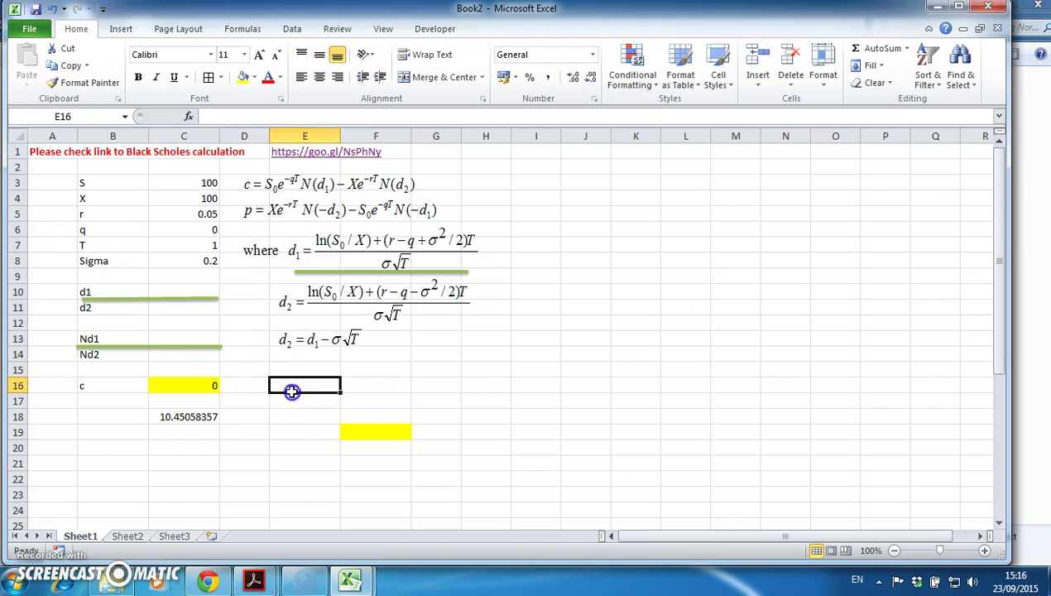
Begin the d1 formula in C10 with the natural log of S over X, as =(ln(C3/C4)
{"action": "left_click", "coordinate": [211, 291]}
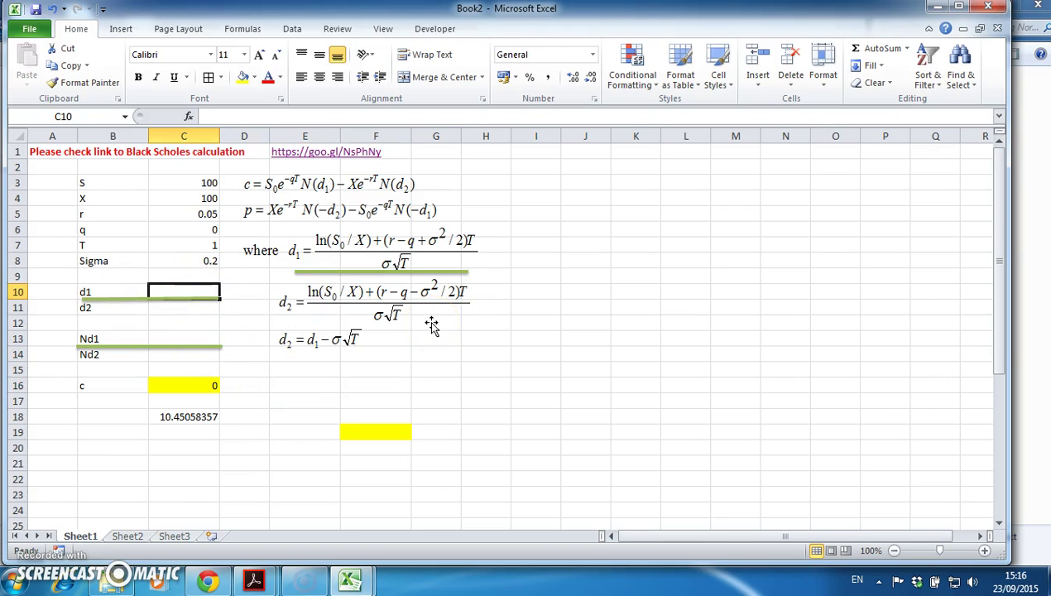
{"action": "type", "text": "="}
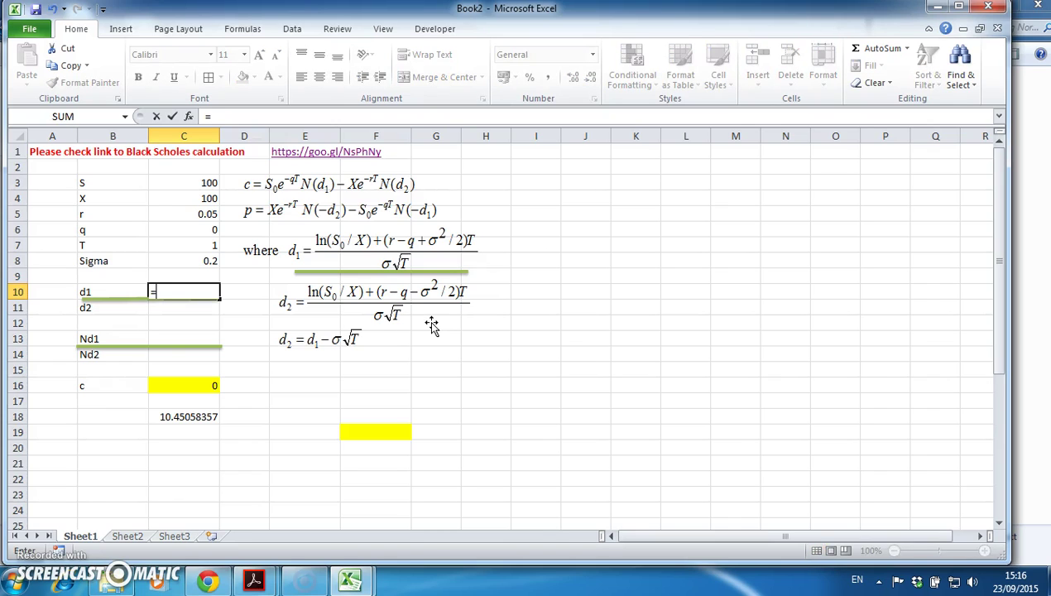
{"action": "type", "text": "(ln("}
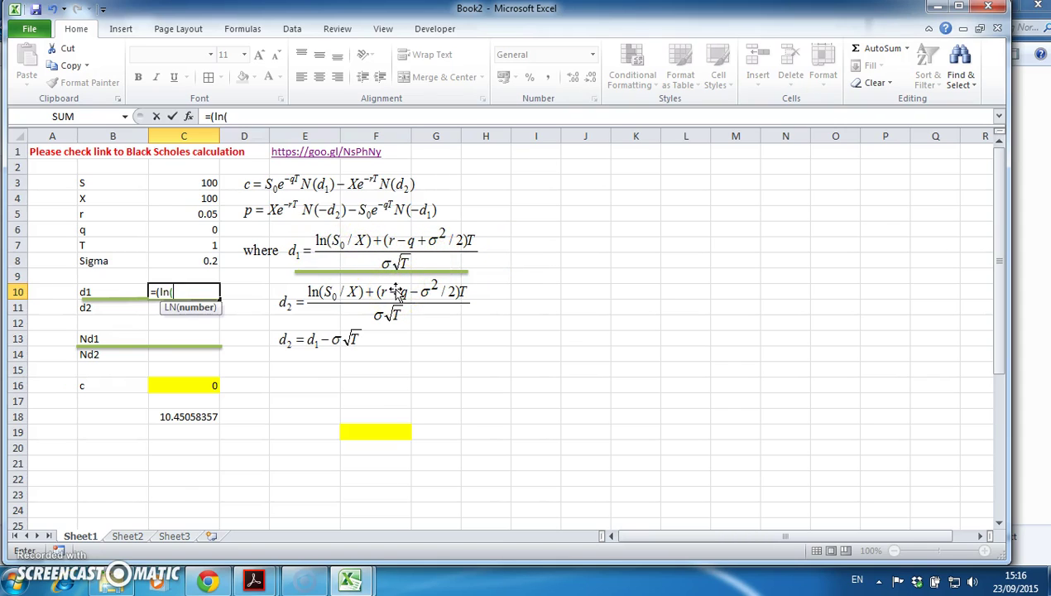
{"action": "left_click", "coordinate": [206, 183]}
{"action": "type", "text": "/"}
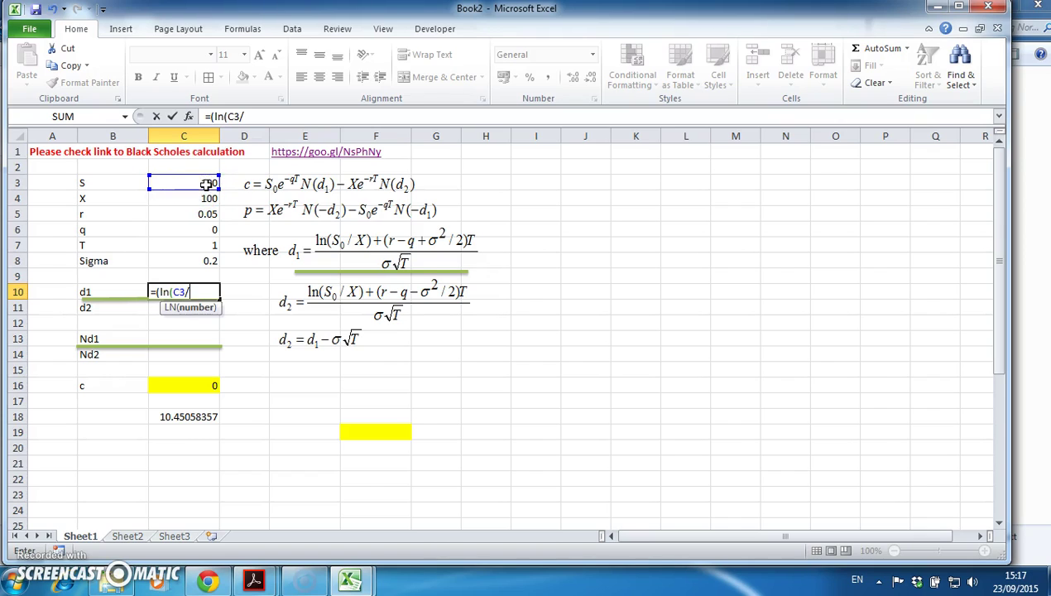
{"action": "left_click", "coordinate": [202, 199]}
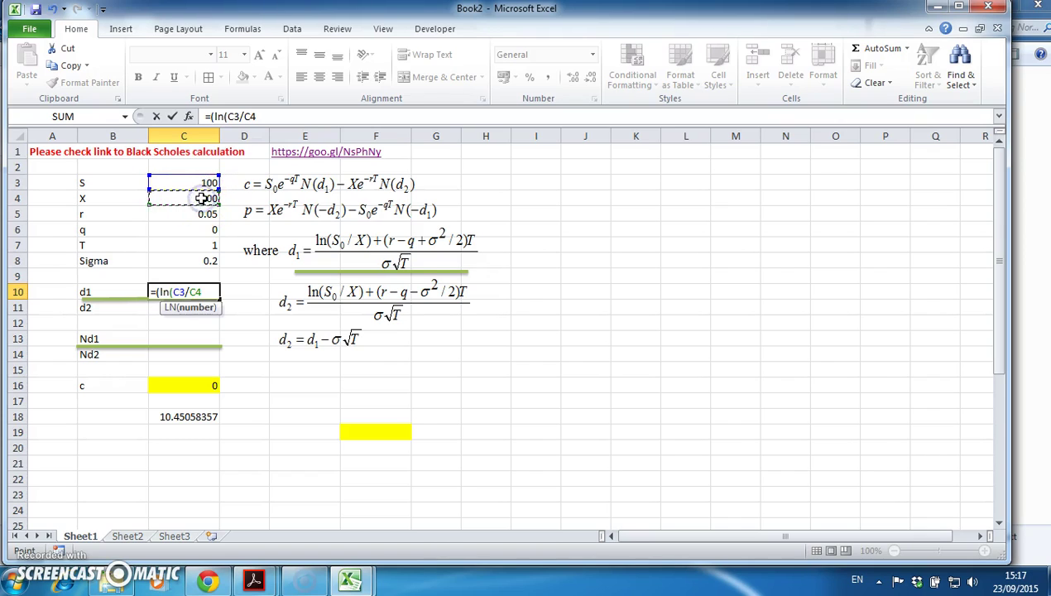
{"action": "type", "text": ")"}
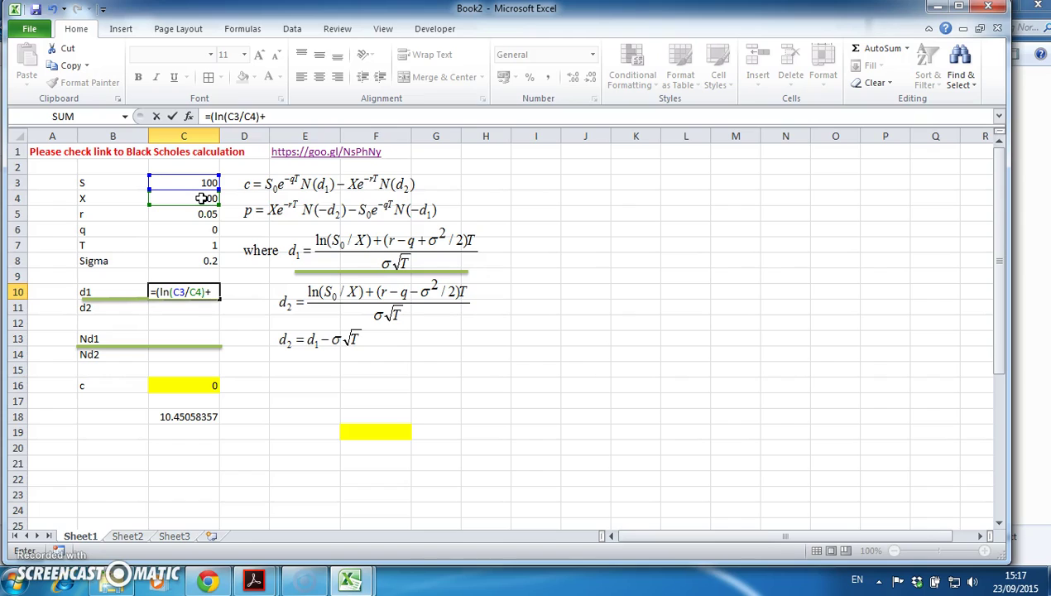
Extend the d1 numerator in C10 with the drift and variance term +(C5-C6+(C8^2)/2)*C7
{"action": "type", "text": "+("}
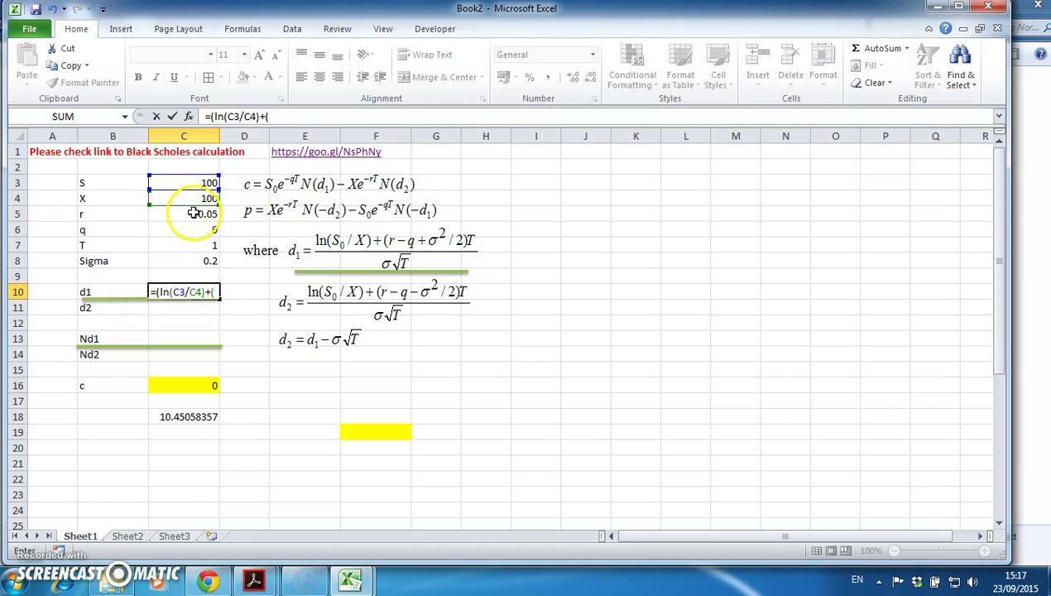
{"action": "left_click", "coordinate": [195, 213]}
{"action": "type", "text": "-"}
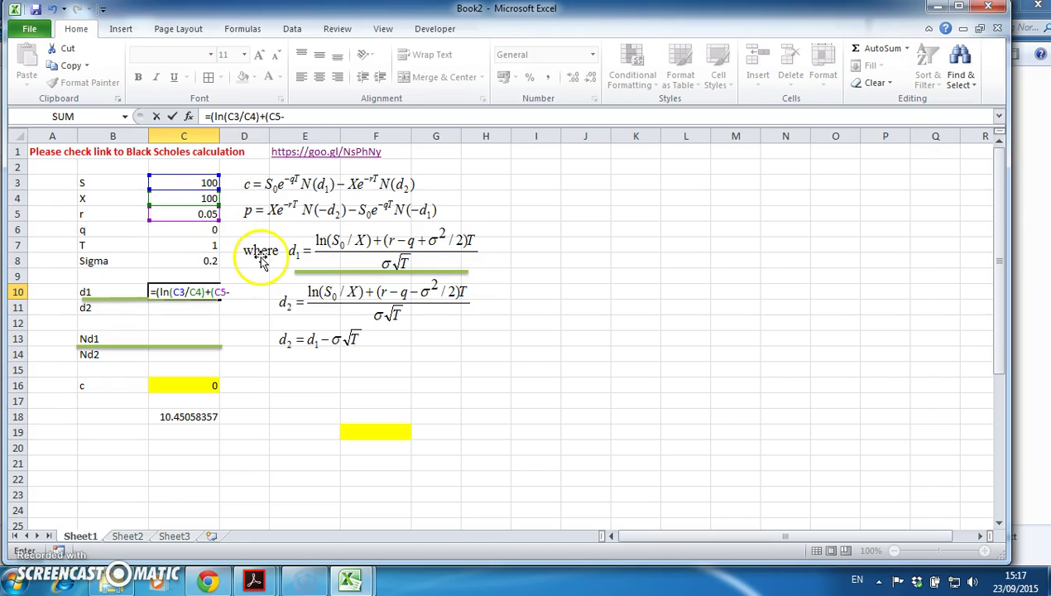
{"action": "left_click", "coordinate": [184, 229]}
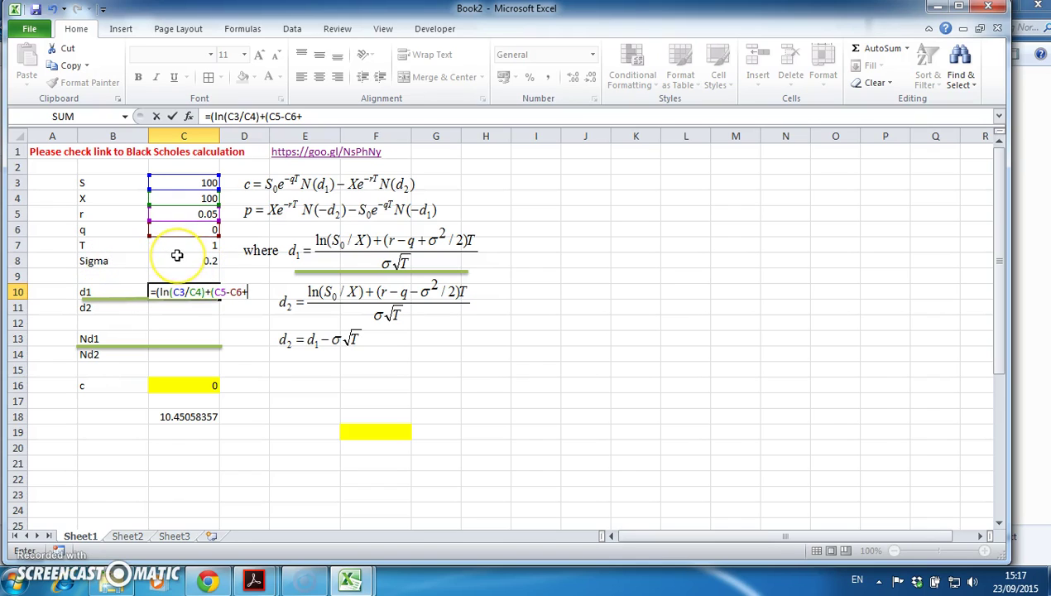
{"action": "left_click", "coordinate": [177, 256]}
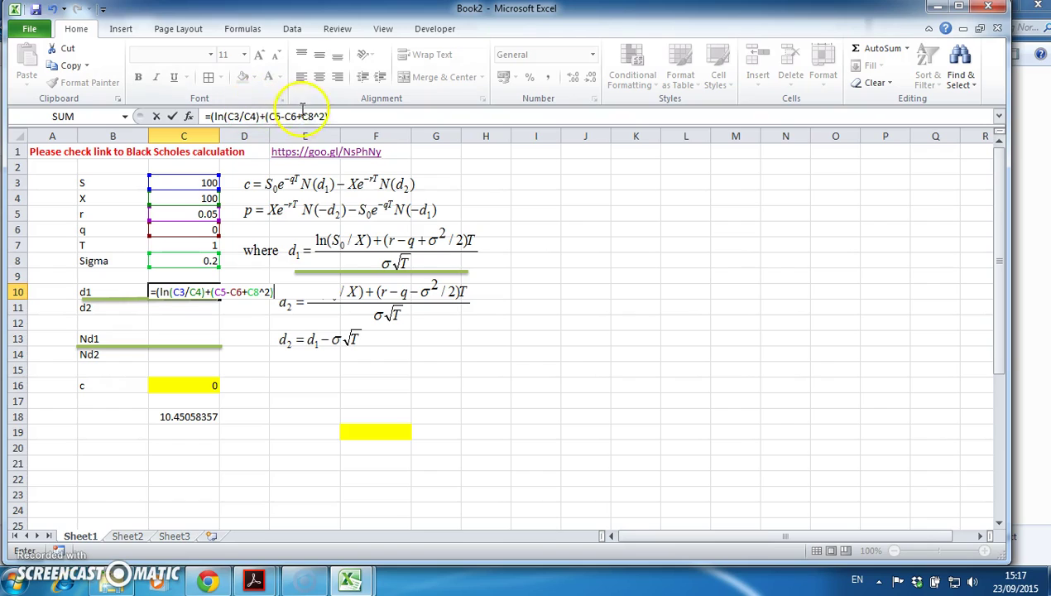
{"action": "left_click", "coordinate": [302, 116]}
{"action": "type", "text": "("}
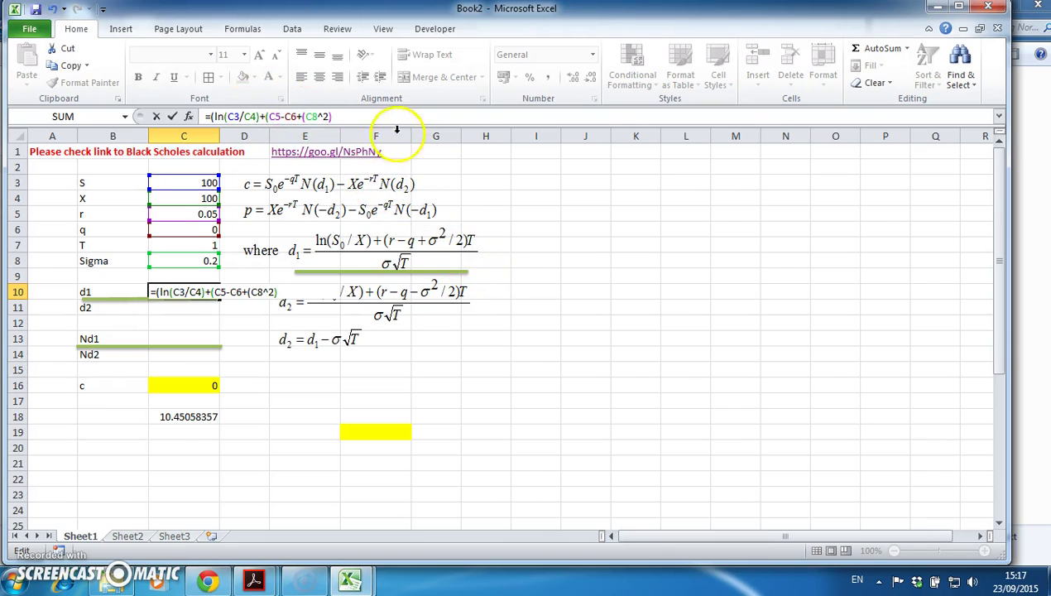
{"action": "left_click", "coordinate": [358, 118]}
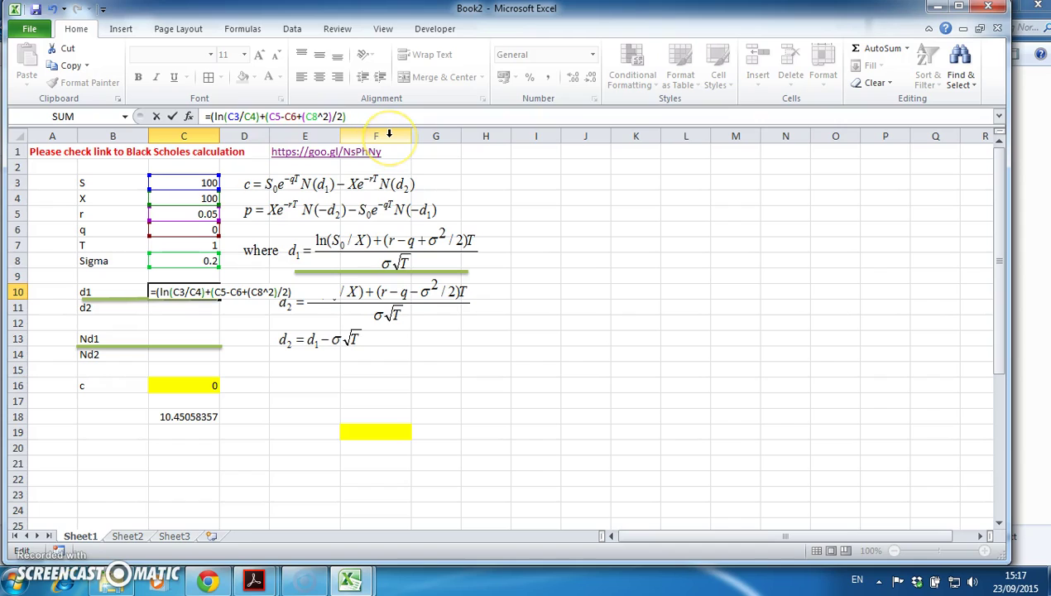
{"action": "type", "text": "/2)*"}
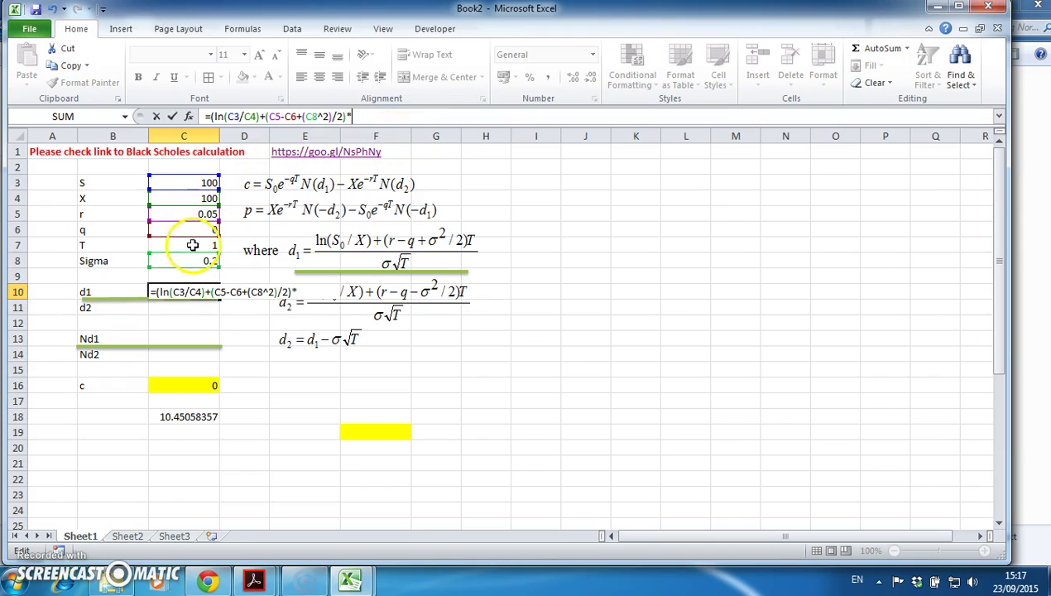
{"action": "left_click", "coordinate": [200, 244]}
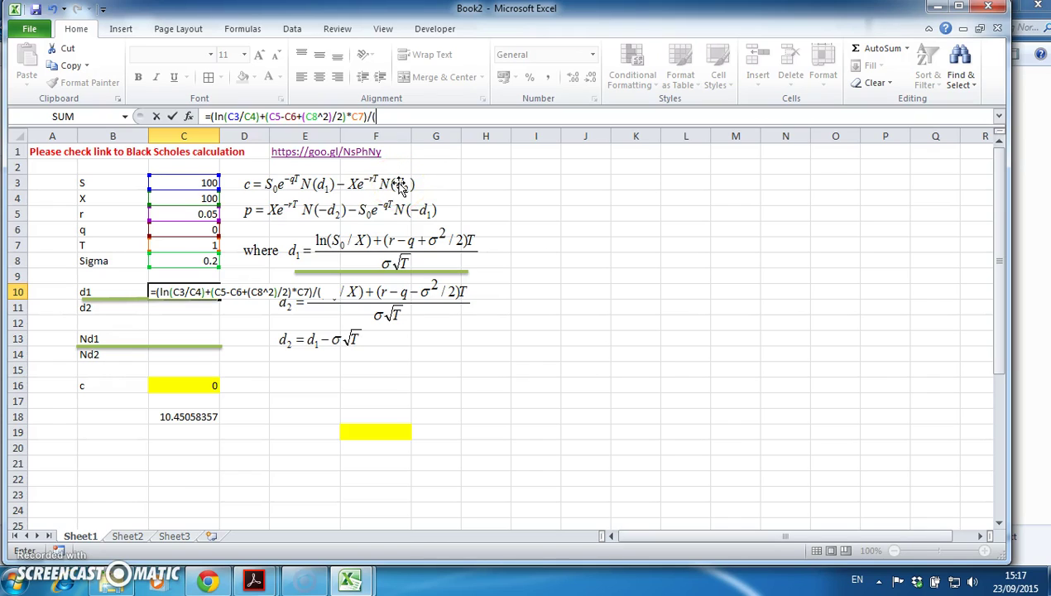
Complete the d1 formula in C10 by dividing the bracketed numerator by (C8*(C7^0.5))
{"action": "left_click", "coordinate": [198, 260]}
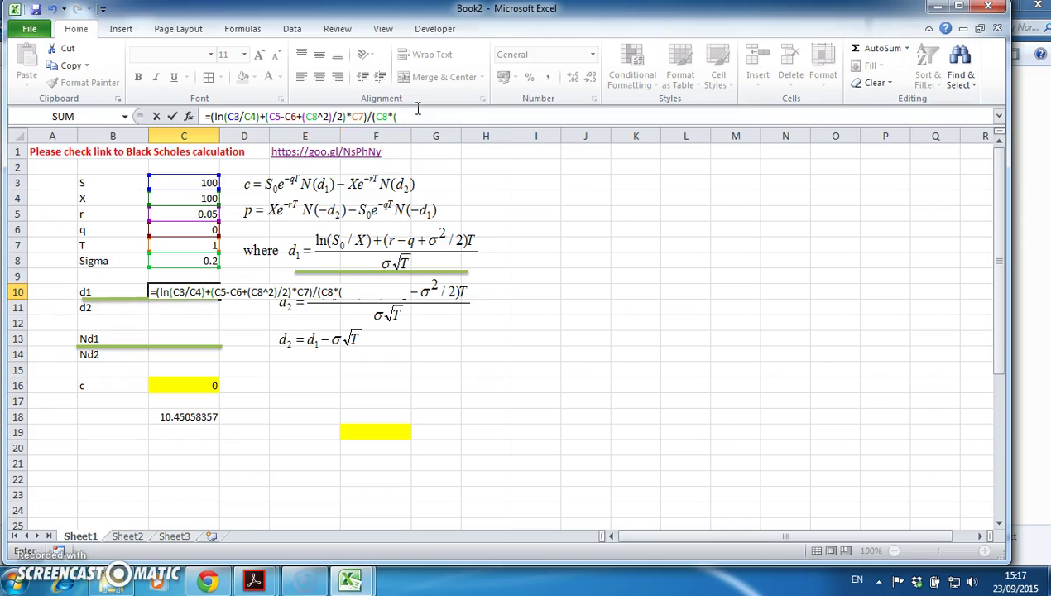
{"action": "left_click", "coordinate": [201, 243]}
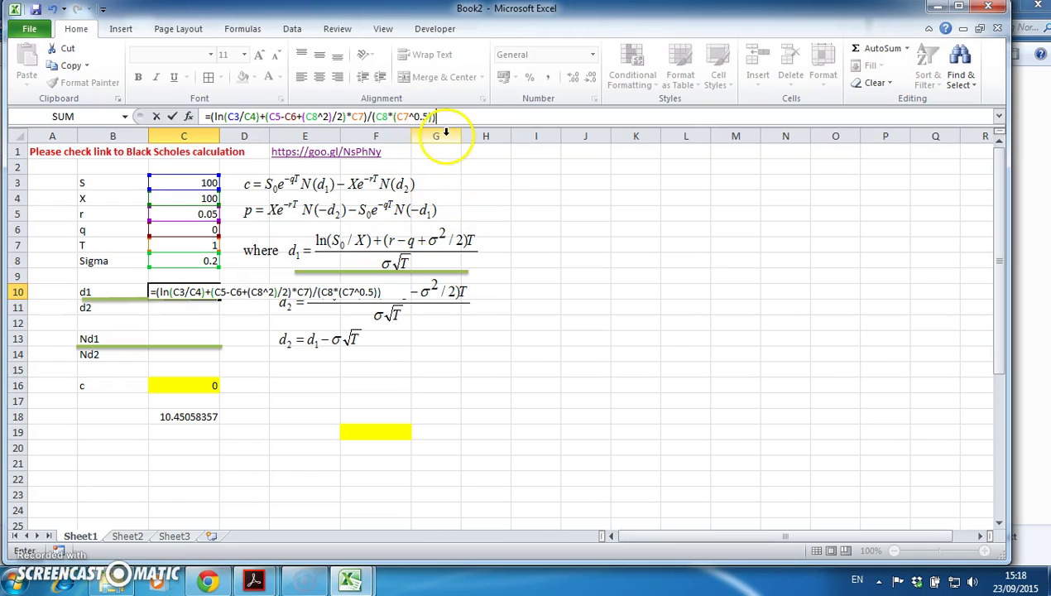
{"action": "key", "text": "Return"}
{"action": "left_click", "coordinate": [197, 293]}
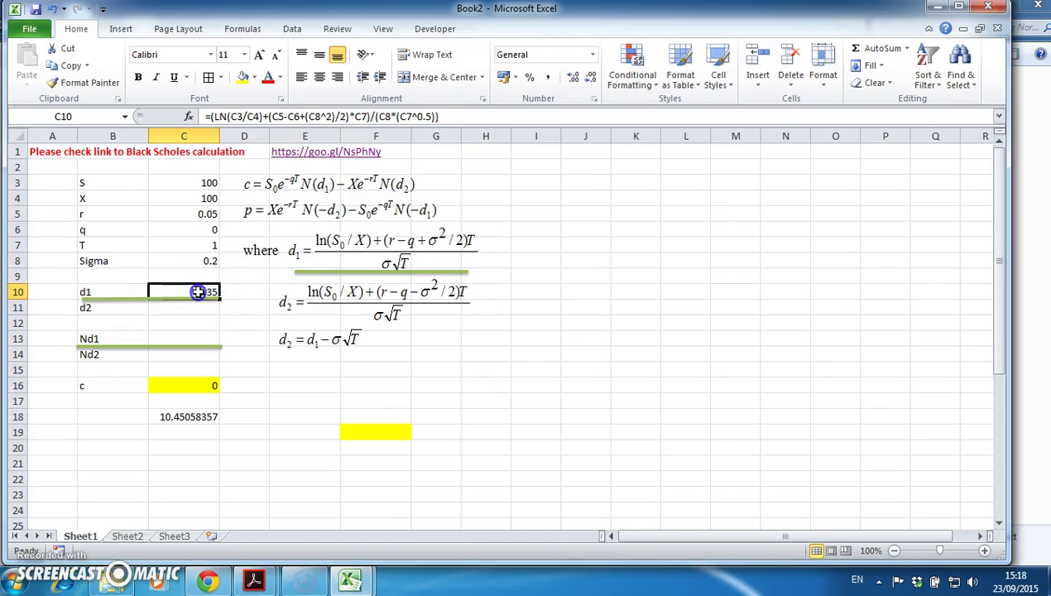
Enter the d2 formula =C10-C8*(C7^0.5) in C11
{"action": "left_click", "coordinate": [197, 309]}
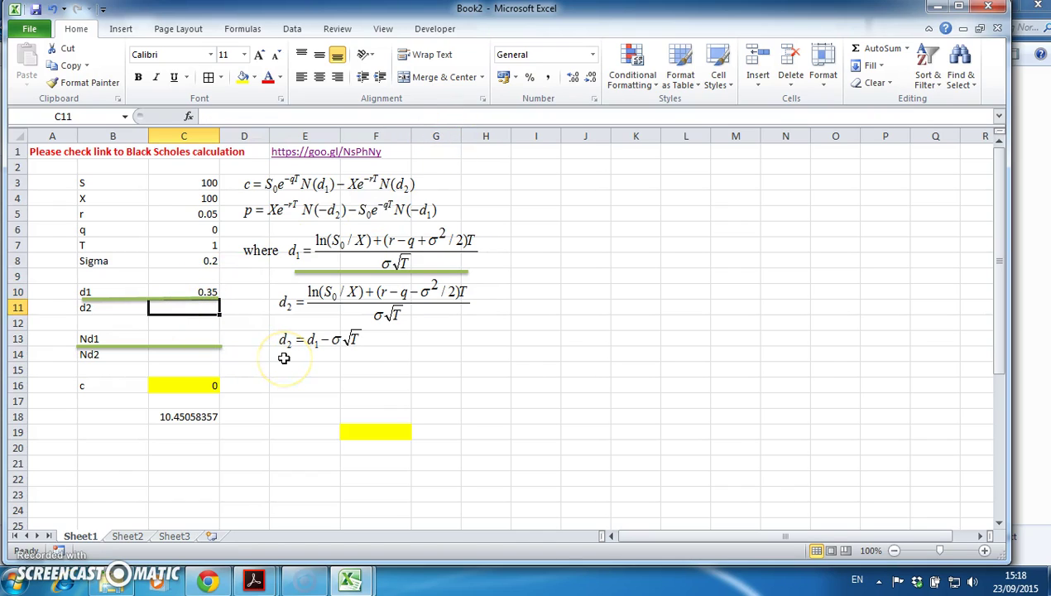
{"action": "type", "text": "="}
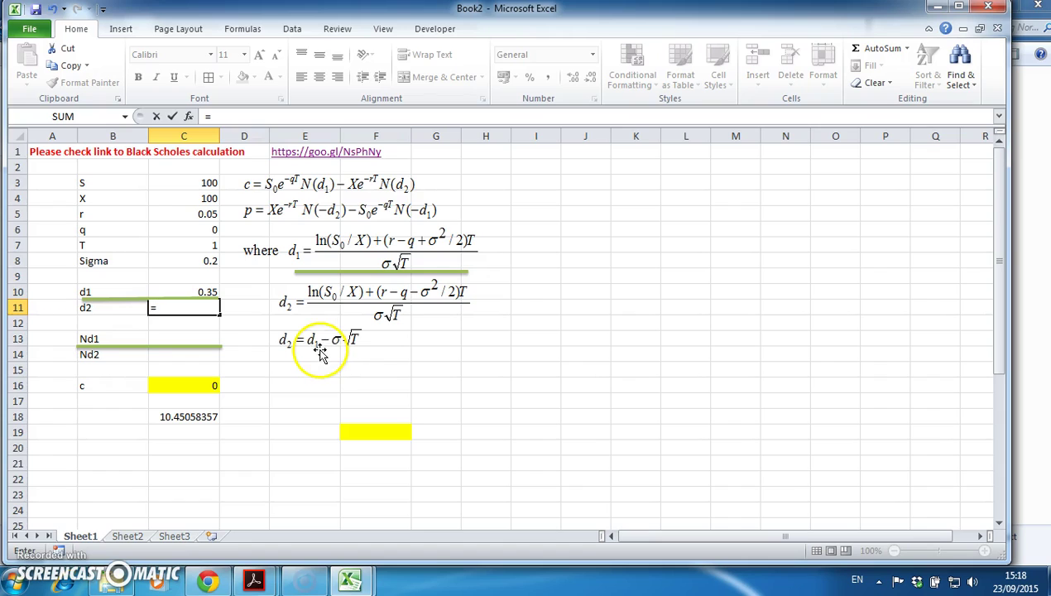
{"action": "left_click", "coordinate": [207, 292]}
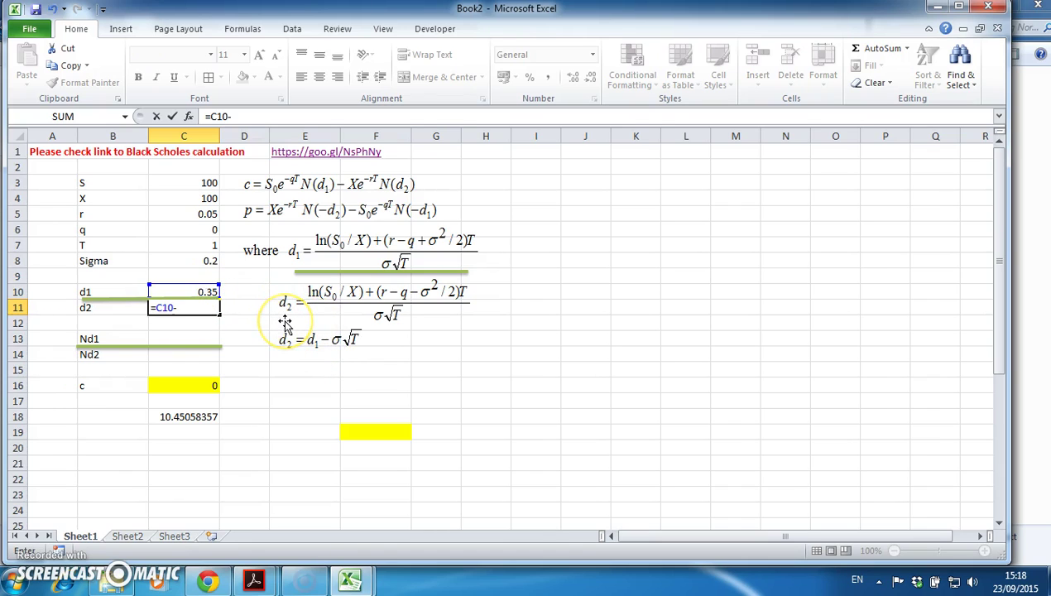
{"action": "left_click", "coordinate": [207, 261]}
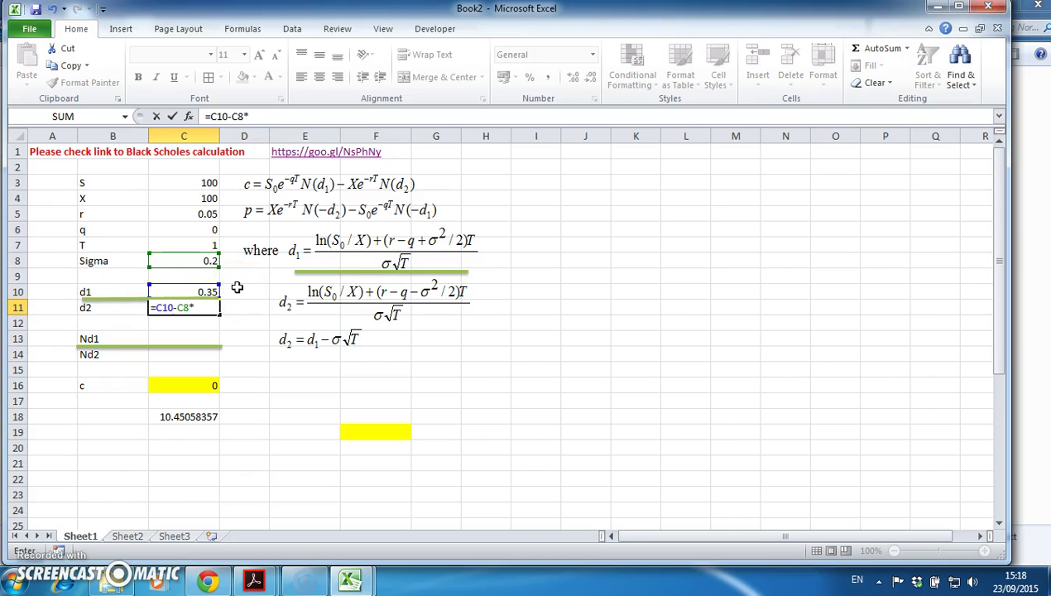
{"action": "type", "text": "*("}
{"action": "left_click", "coordinate": [203, 246]}
{"action": "type", "text": "^"}
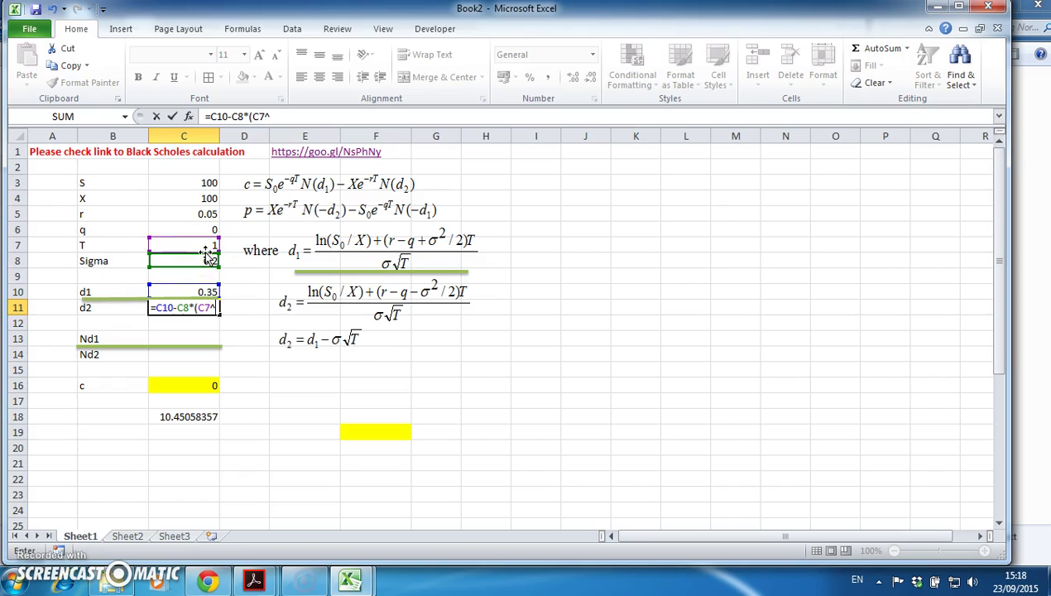
{"action": "type", "text": "0.5)"}
{"action": "key", "text": "Return"}
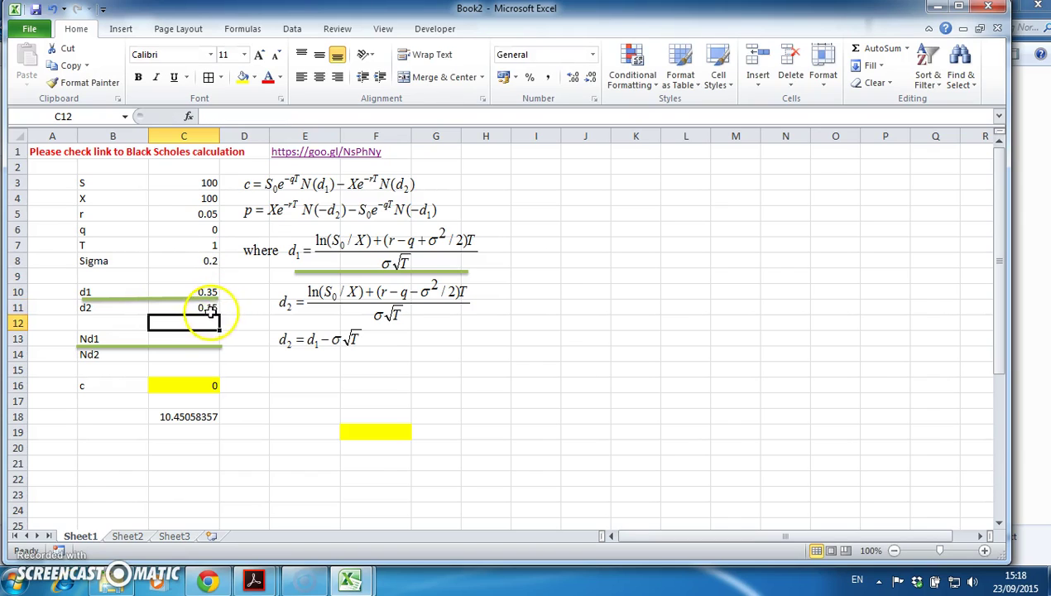
Calculate Nd1 in C13 with the formula =NORMSDIST(C10)
{"action": "left_click", "coordinate": [184, 340]}
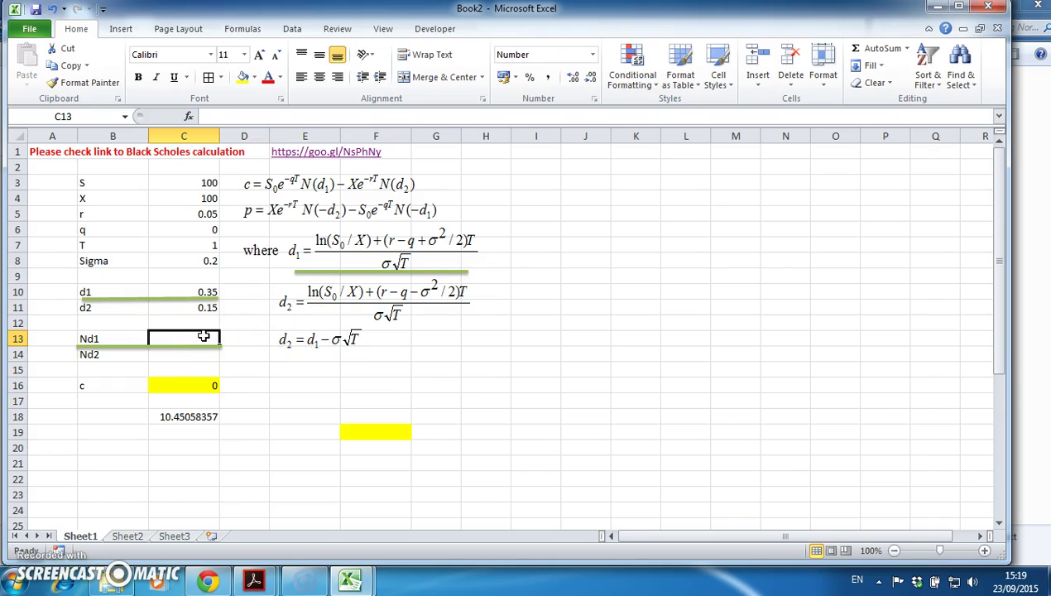
{"action": "type", "text": "=nor"}
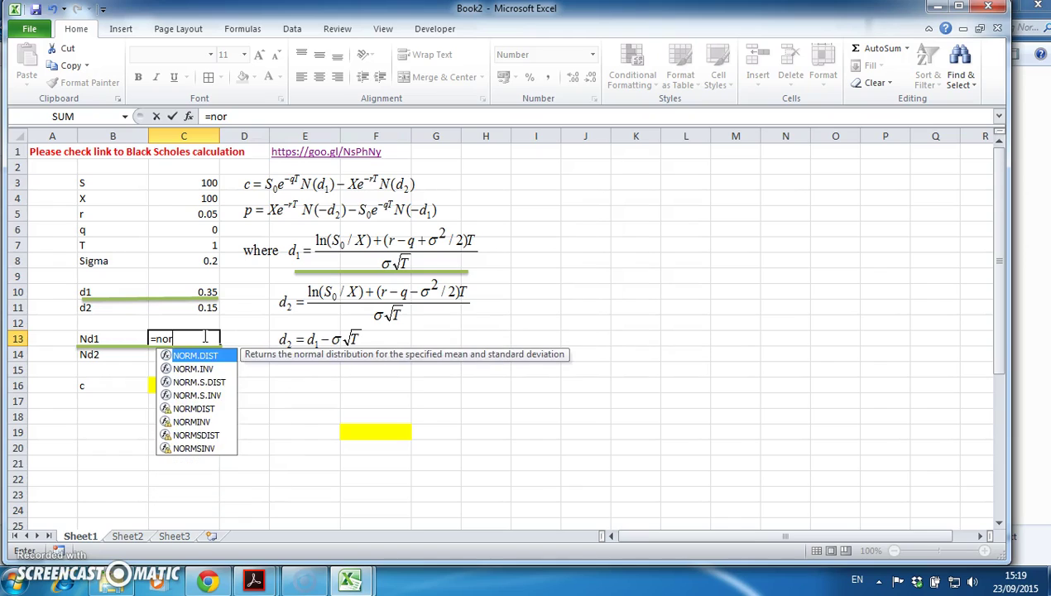
{"action": "type", "text": "msd"}
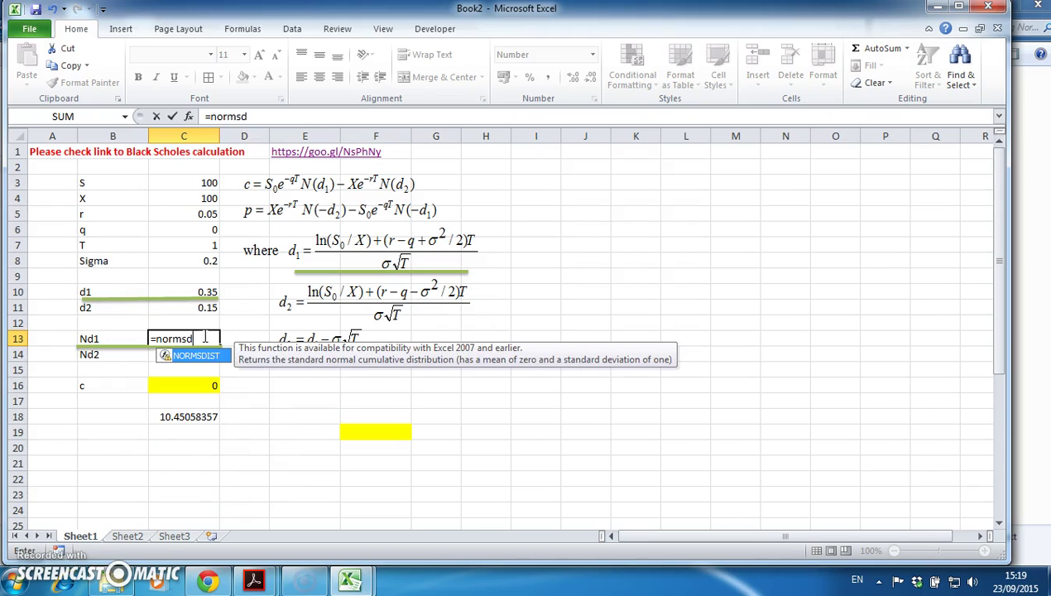
{"action": "type", "text": "ist("}
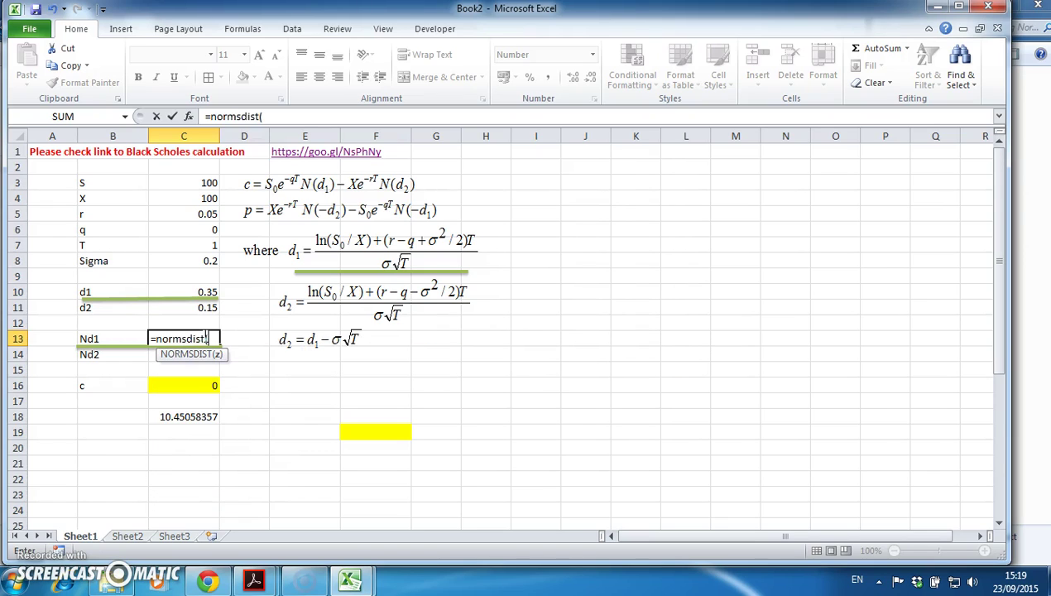
{"action": "left_click", "coordinate": [203, 291]}
{"action": "type", "text": ")"}
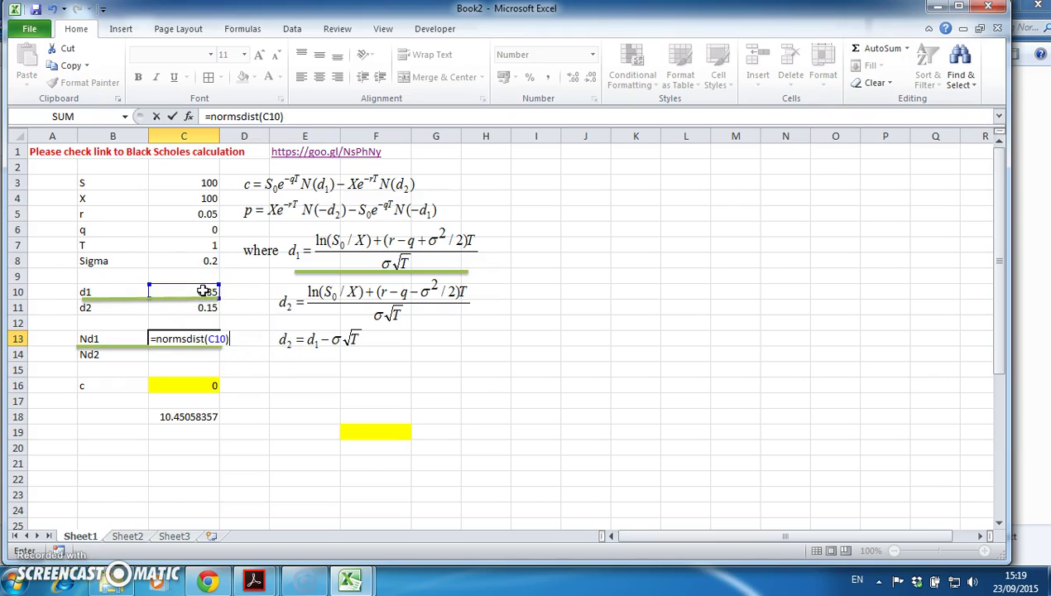
{"action": "key", "text": "Return"}
{"action": "left_click", "coordinate": [205, 338]}
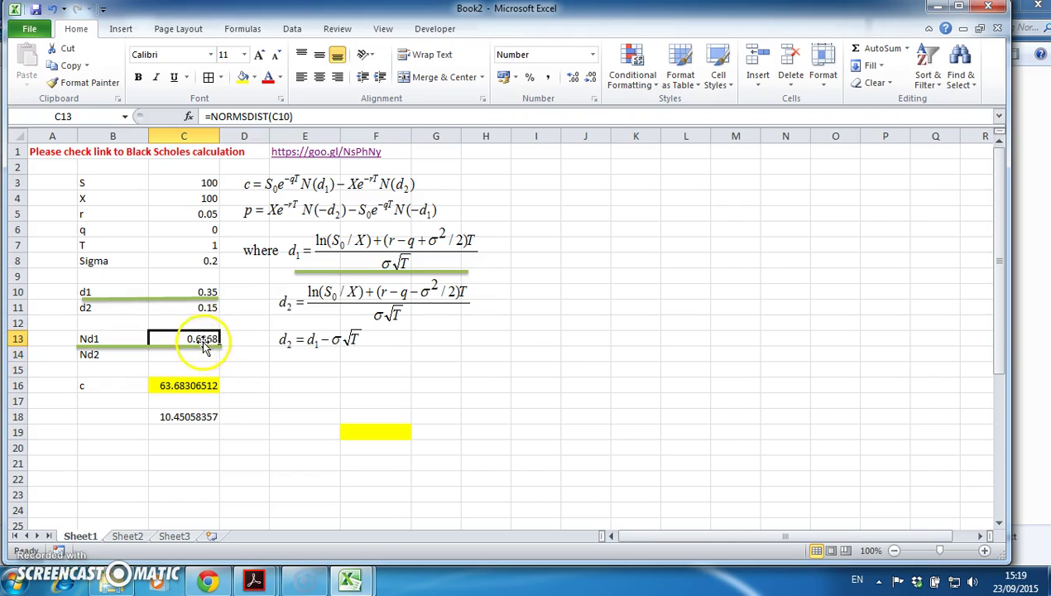
Delete the three green lines beneath the d1 row, the Nd1 row and the d1 equation
{"action": "left_click", "coordinate": [195, 350]}
{"action": "left_click", "coordinate": [185, 355]}
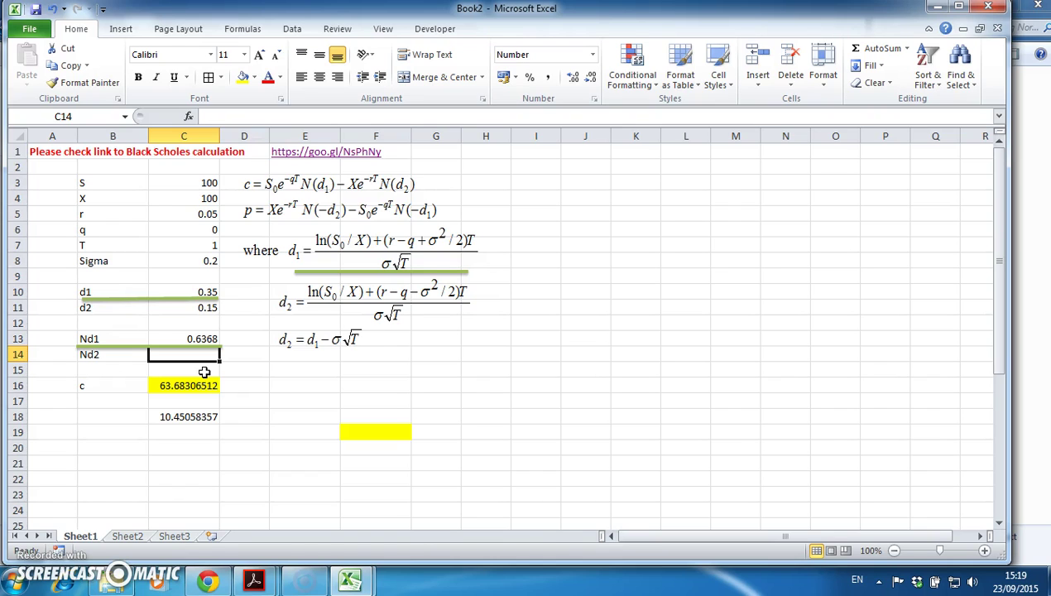
{"action": "left_click", "coordinate": [151, 345]}
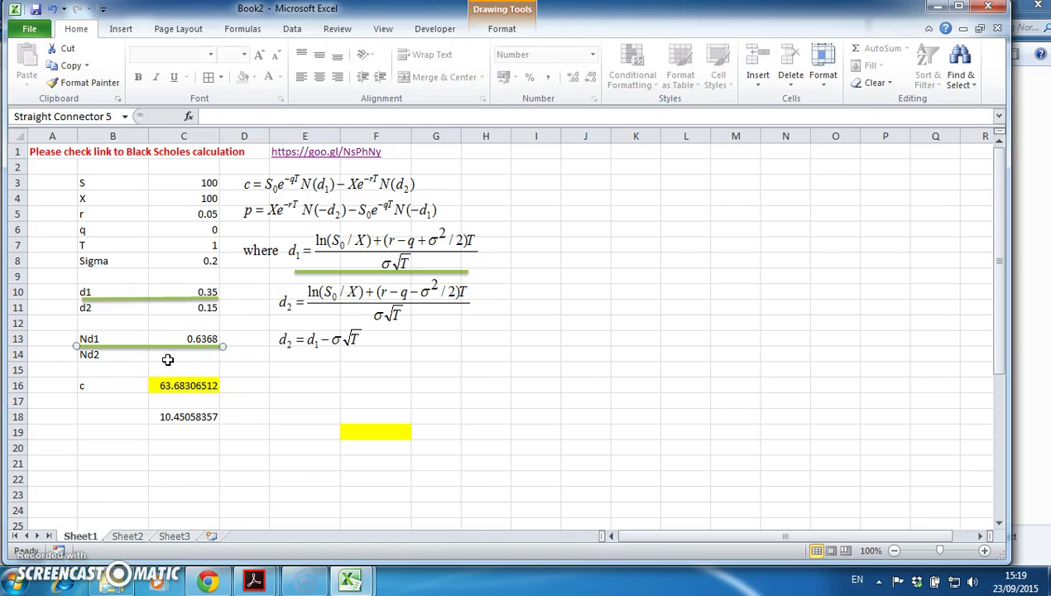
{"action": "key", "text": "Delete"}
{"action": "left_click", "coordinate": [148, 297]}
{"action": "key", "text": "Delete"}
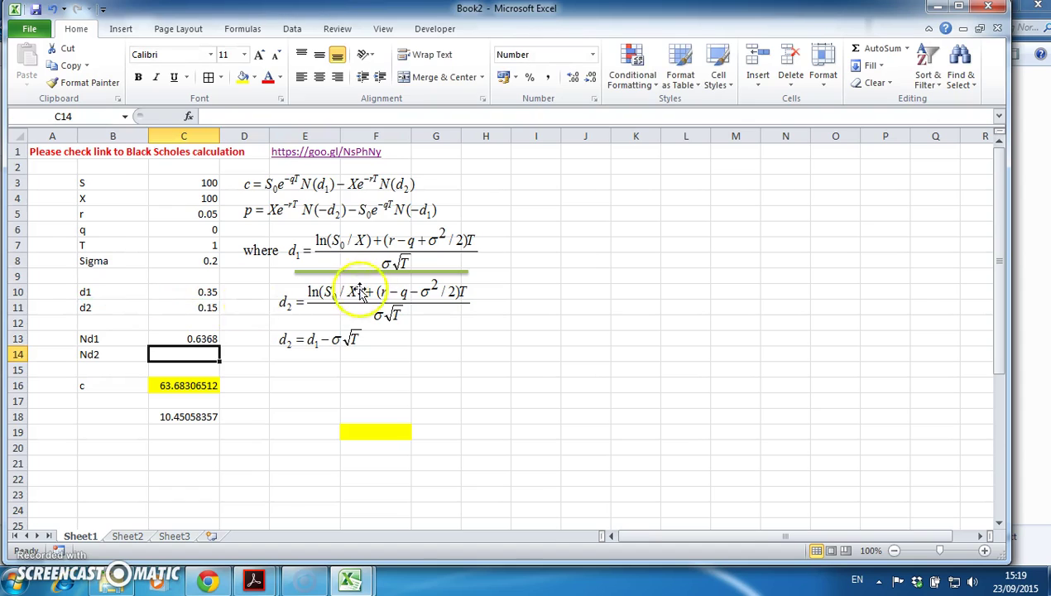
{"action": "left_click", "coordinate": [308, 273]}
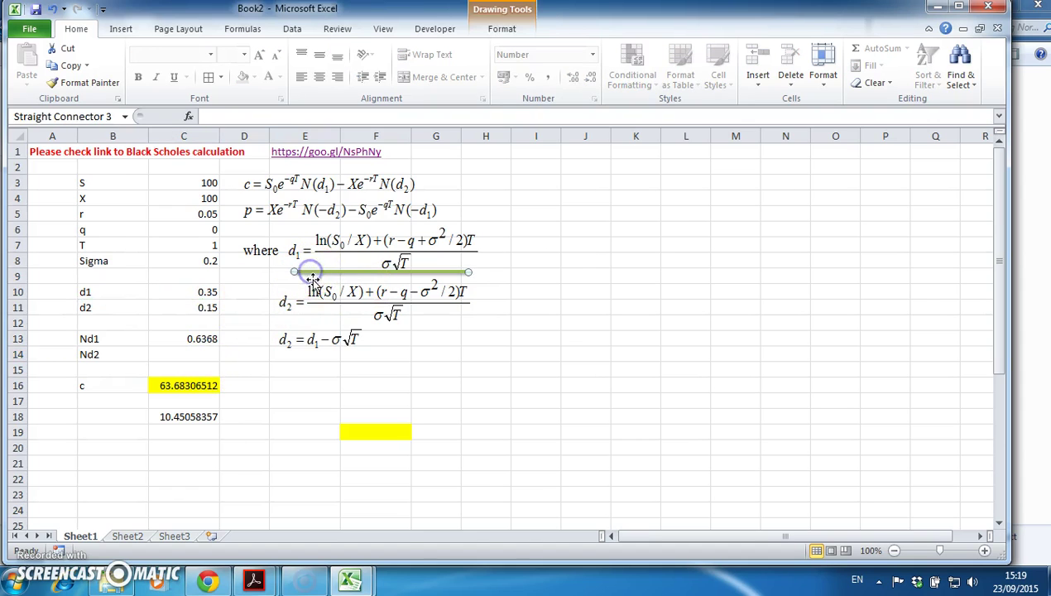
{"action": "key", "text": "Delete"}
Copy the Nd1 formula from C13 down to C14 for Nd2 and check that it references C11
{"action": "left_click", "coordinate": [199, 341]}
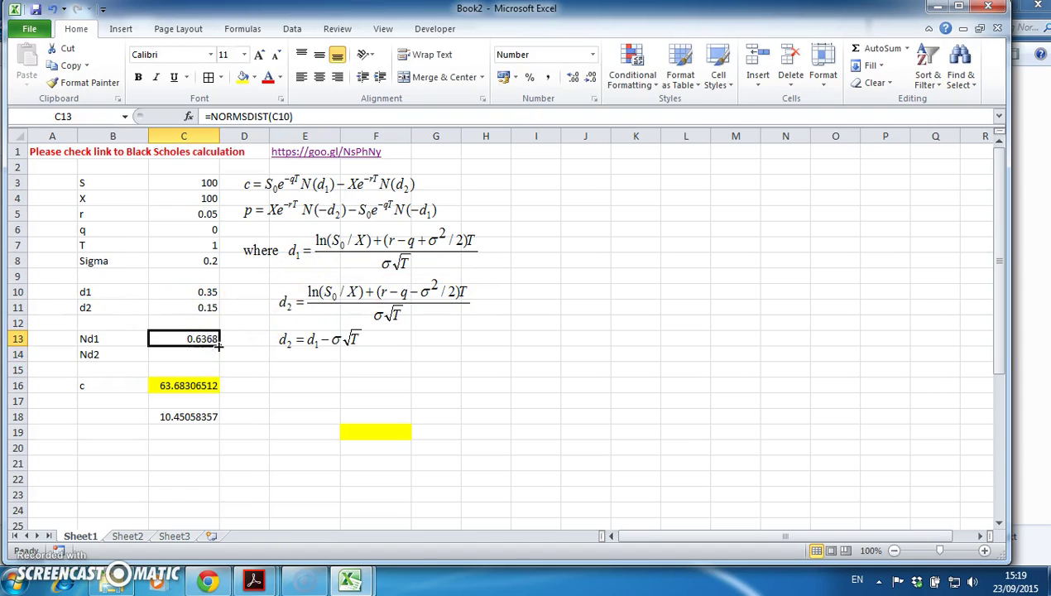
{"action": "left_click_drag", "start_coordinate": [219, 346], "coordinate": [217, 362]}
{"action": "double_click", "coordinate": [199, 355]}
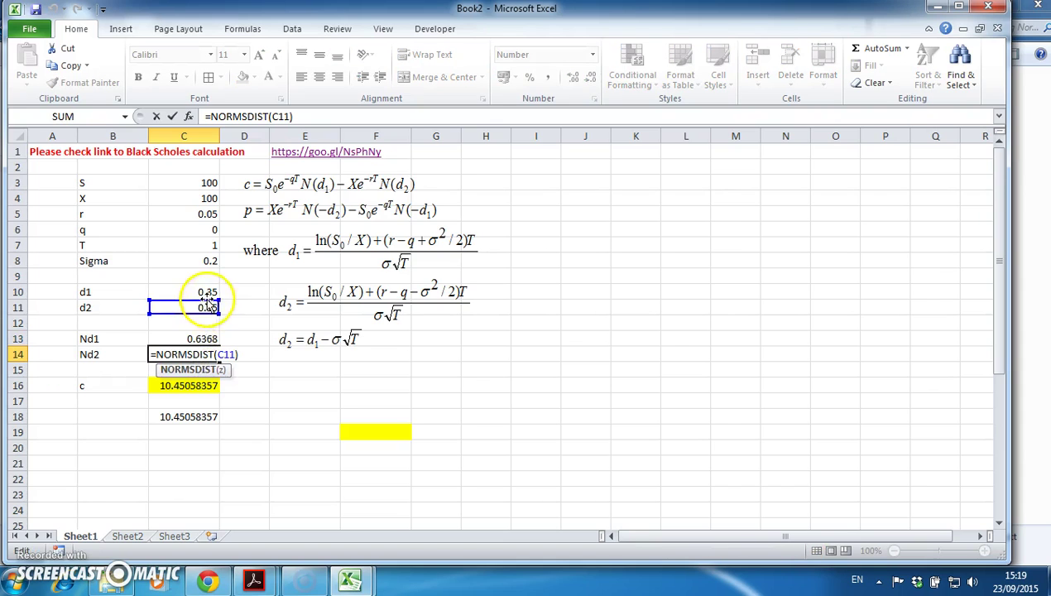
{"action": "key", "text": "Return"}
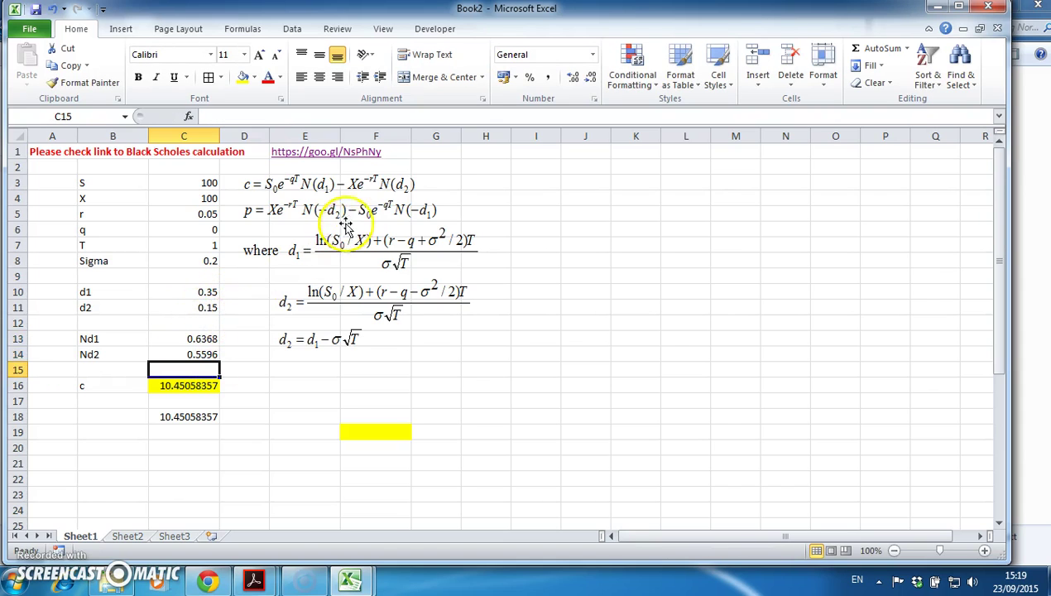
Review the call price formula in C16 against the Black Scholes call equation and its input cells
{"action": "left_click", "coordinate": [180, 386]}
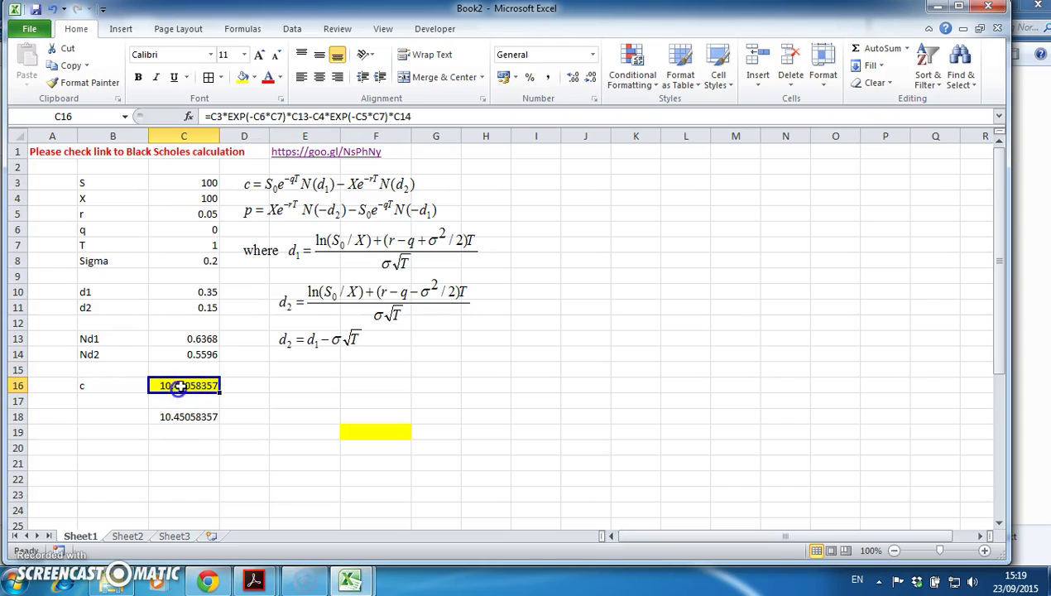
{"action": "left_click", "coordinate": [418, 116]}
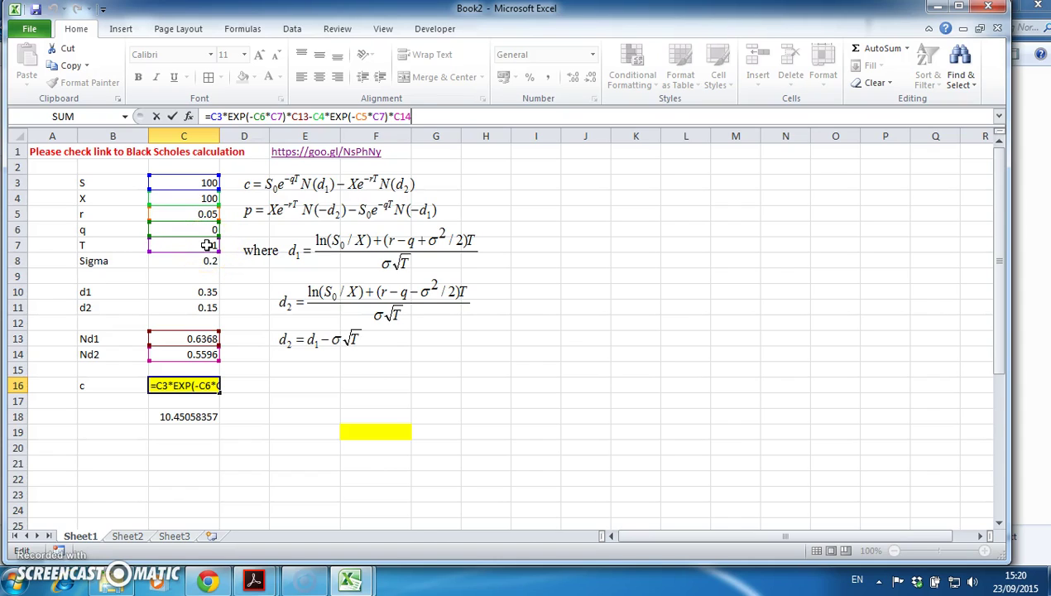
{"action": "left_click", "coordinate": [397, 116]}
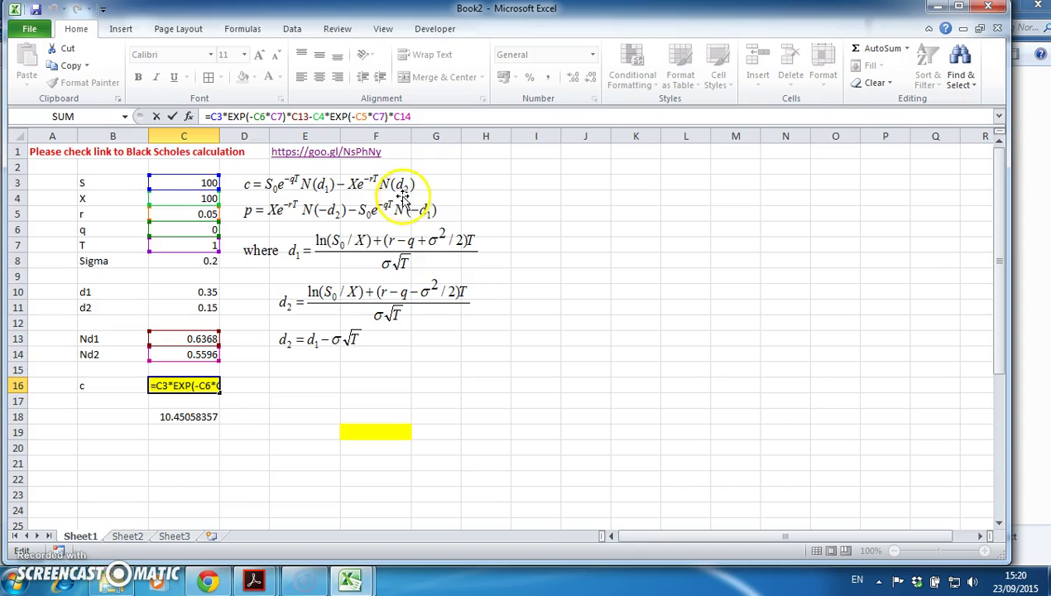
{"action": "key", "text": "Return"}
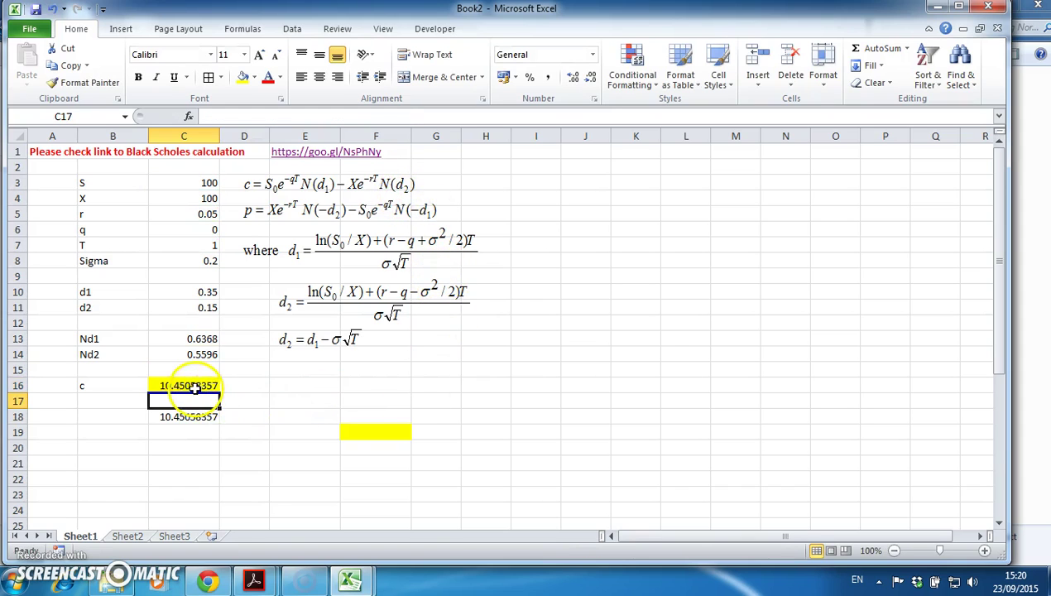